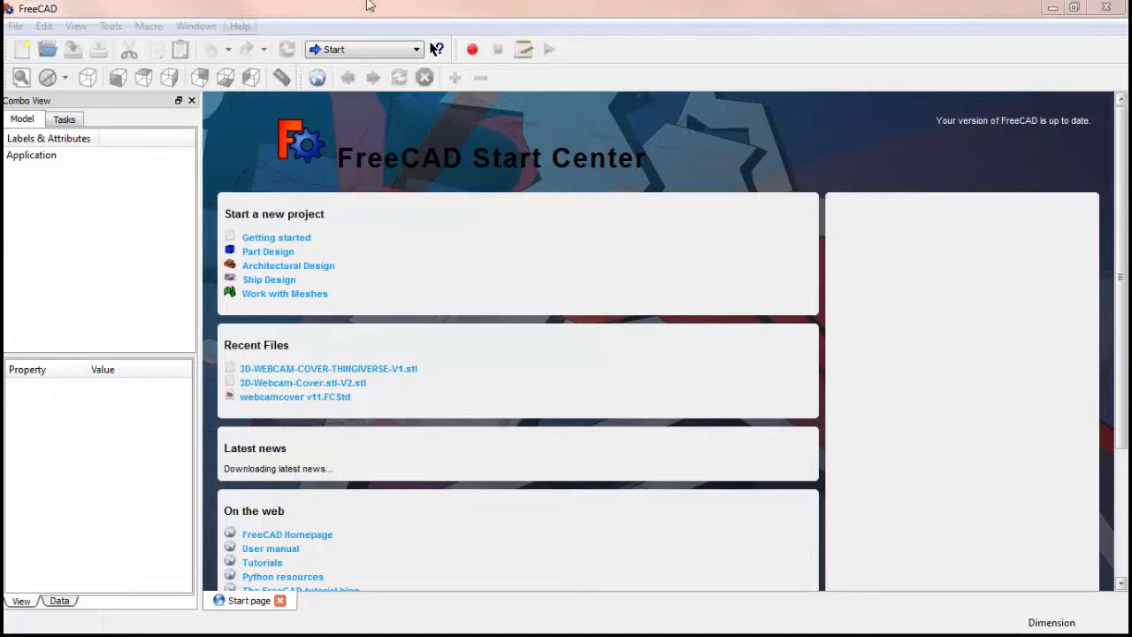
Create a new empty document and switch to the Part Design workbench
click(15, 26)
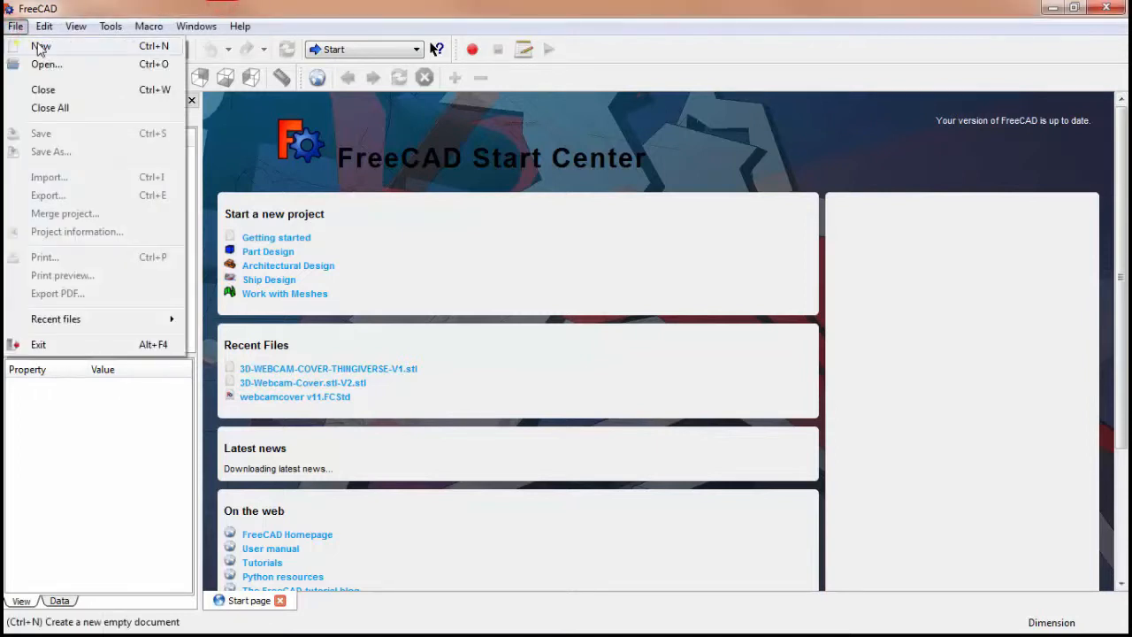
click(39, 45)
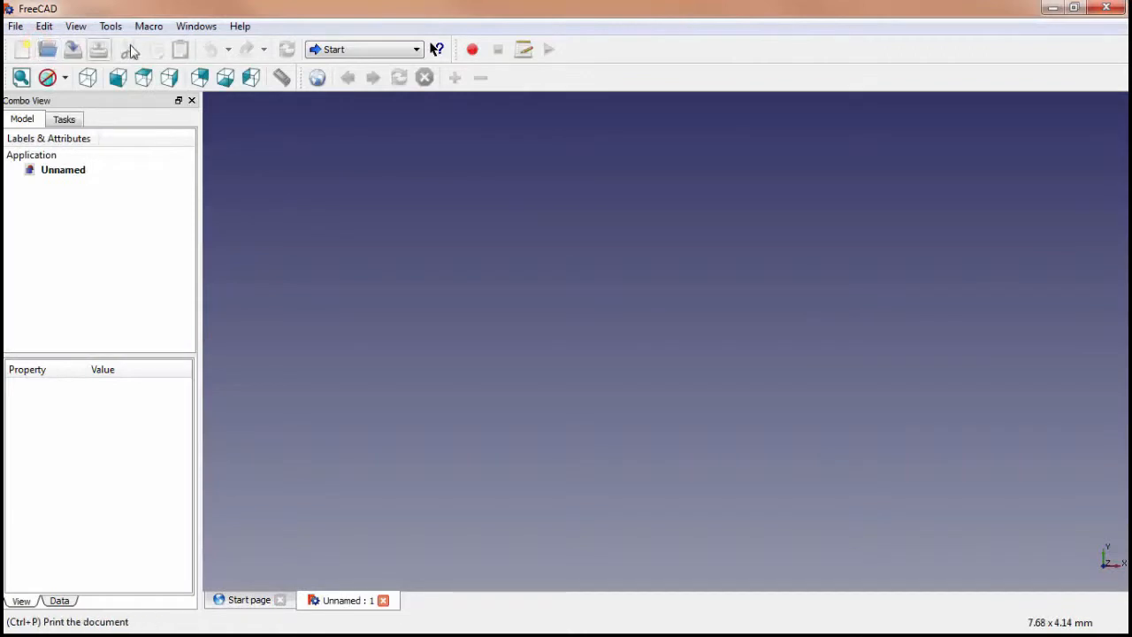
click(382, 49)
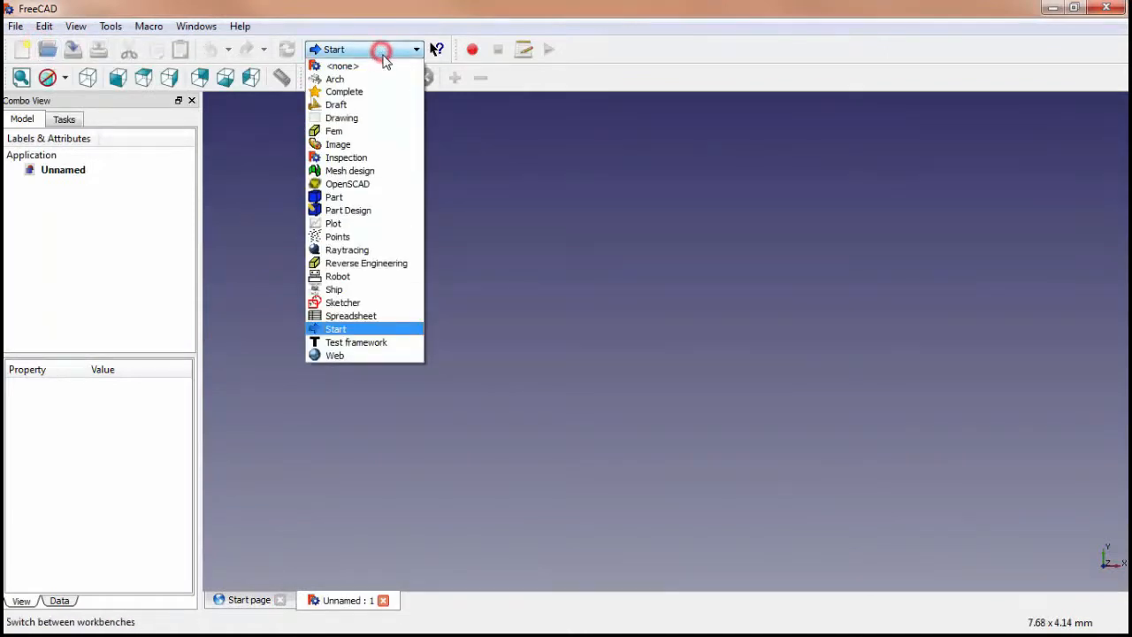
click(379, 210)
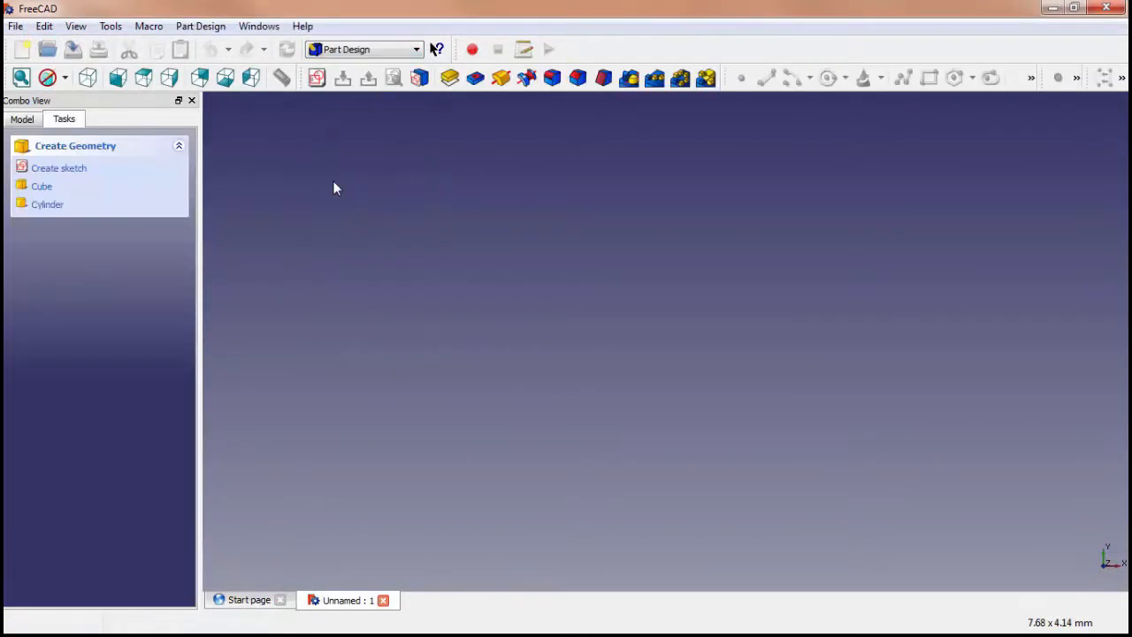
Create a new sketch on the XY plane
click(207, 25)
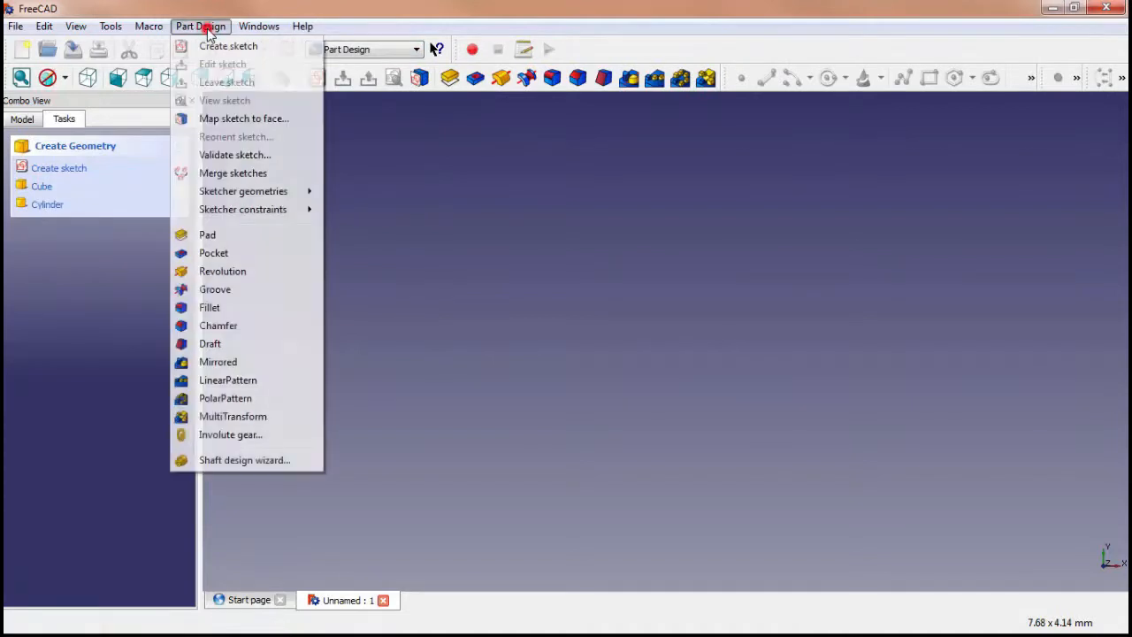
click(222, 48)
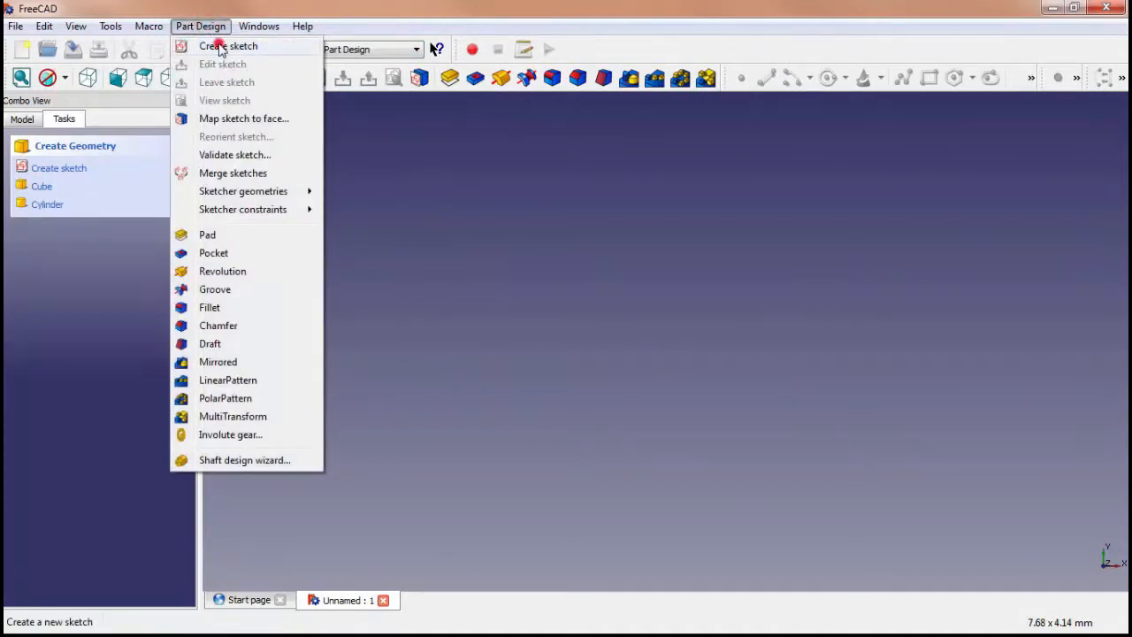
click(533, 390)
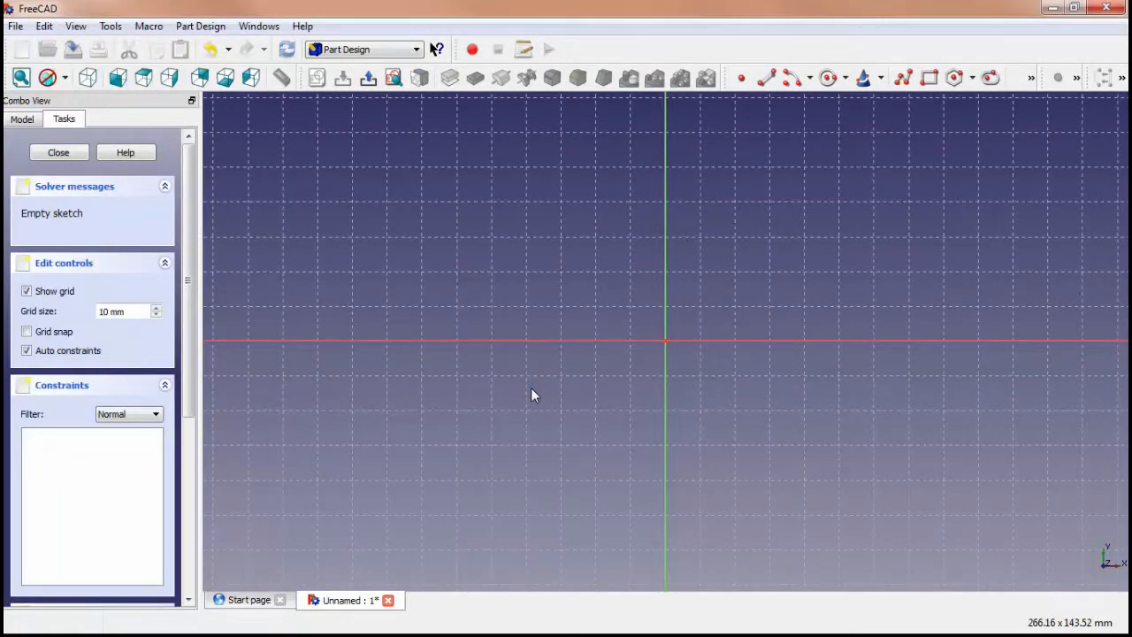
Sketch a rectangle about 19.7 mm wide and 19.5 mm high, roughly centred on the origin
click(198, 26)
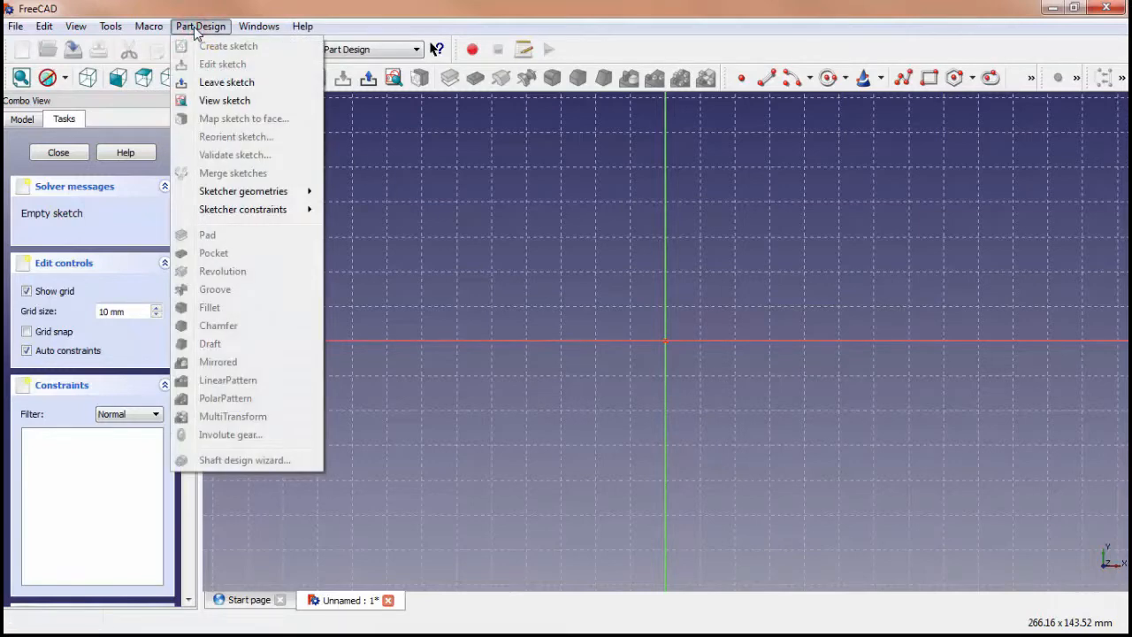
mouse_move(277, 198)
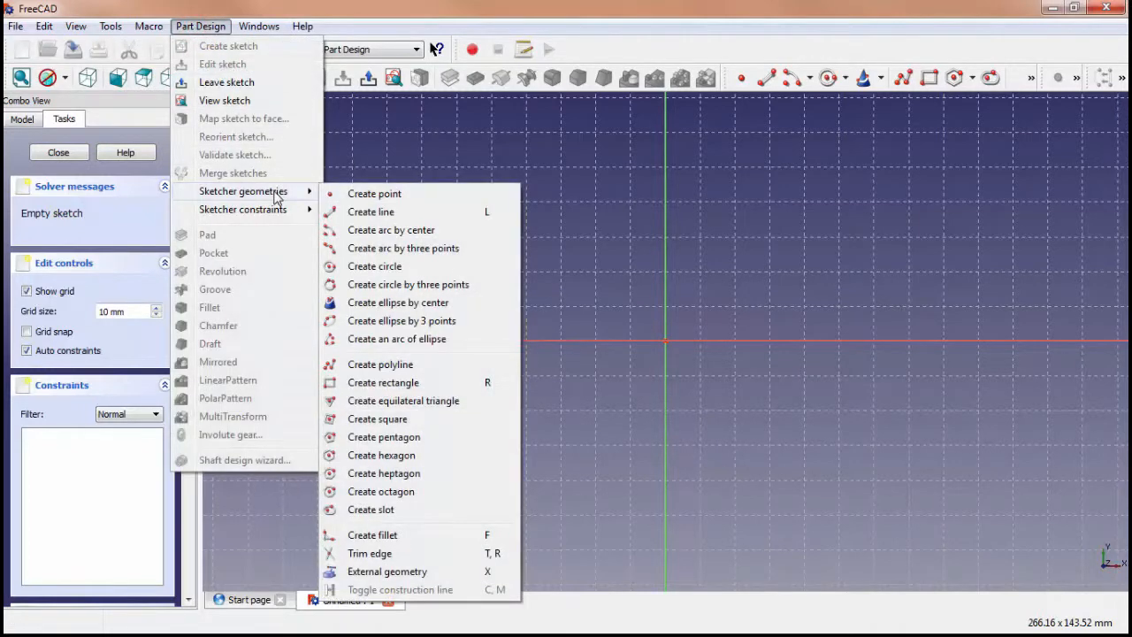
click(418, 382)
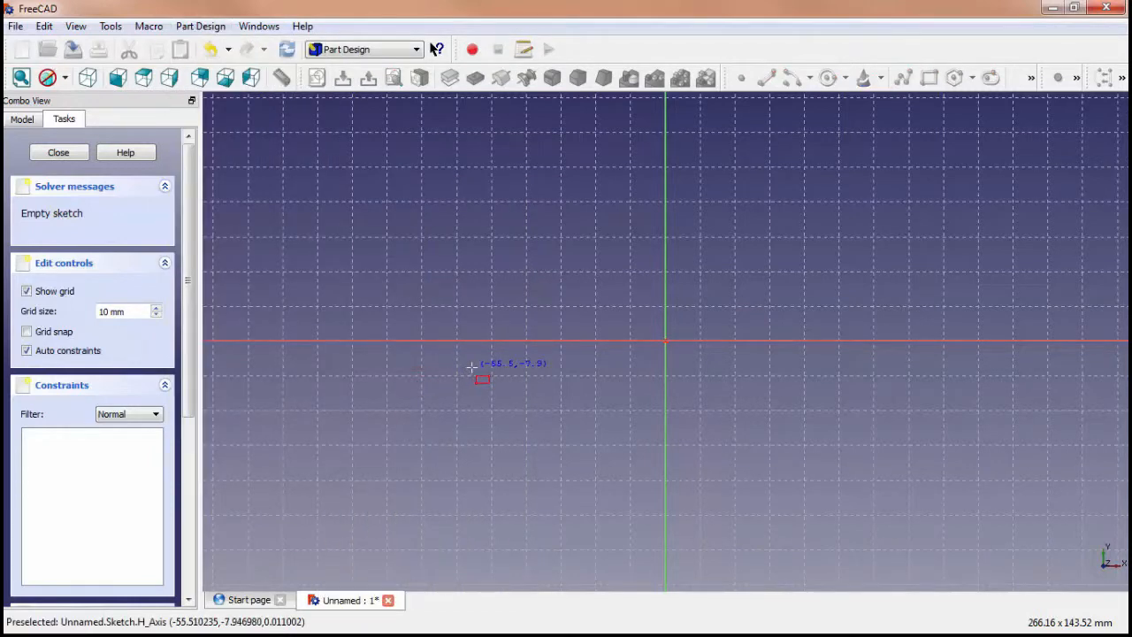
click(631, 307)
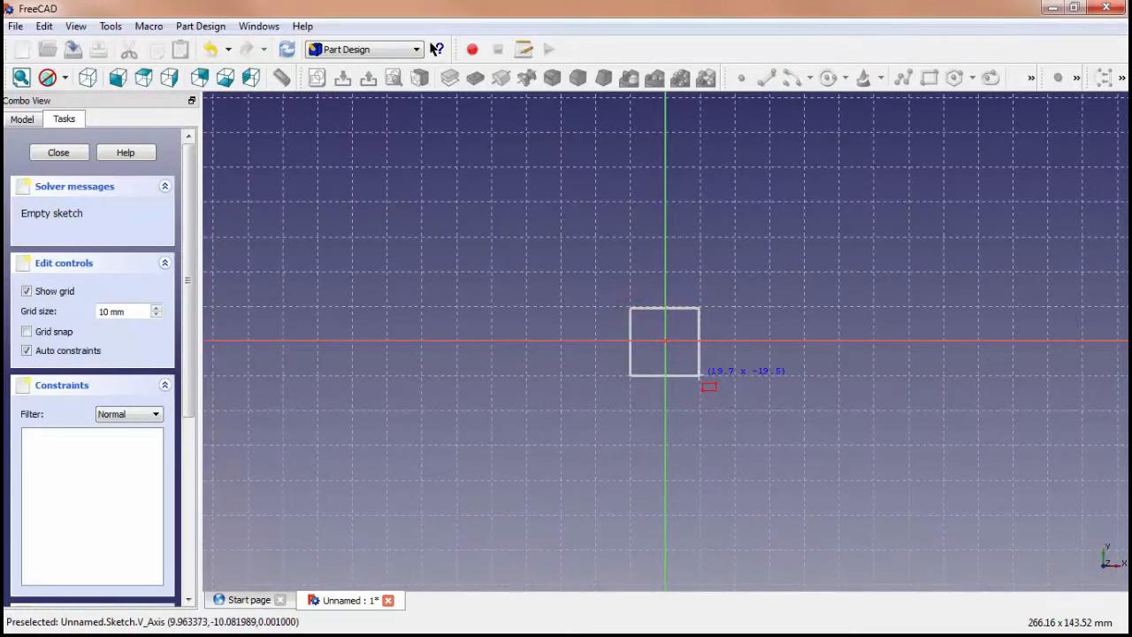
click(699, 376)
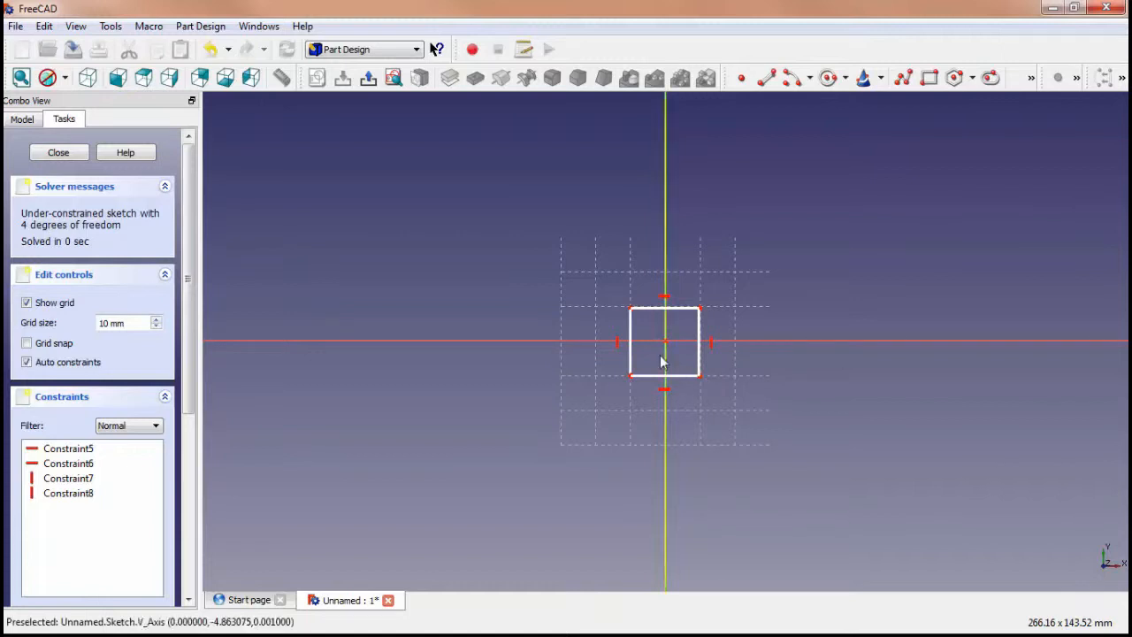
Constrain the horizontal distance of the rectangle's upper edge to 20 mm
click(664, 309)
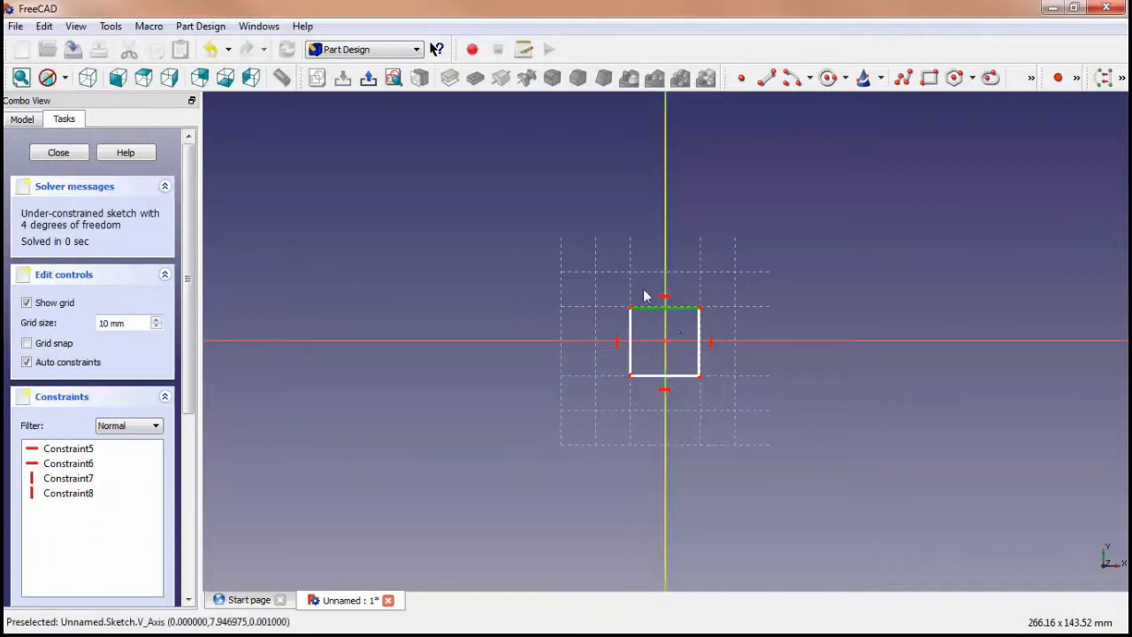
click(199, 27)
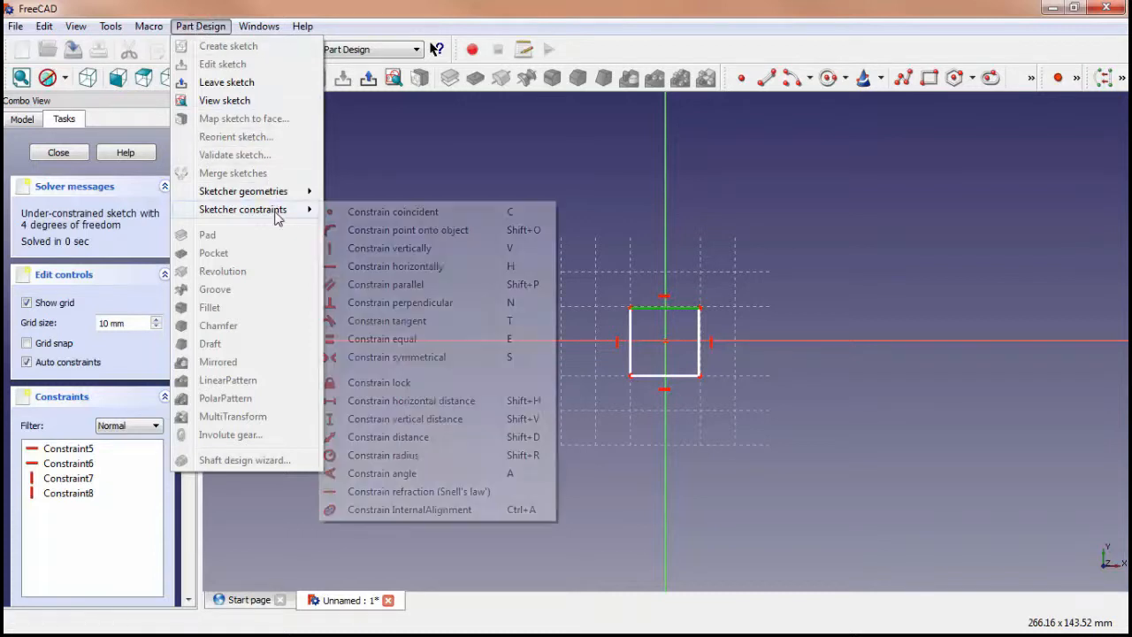
mouse_move(280, 212)
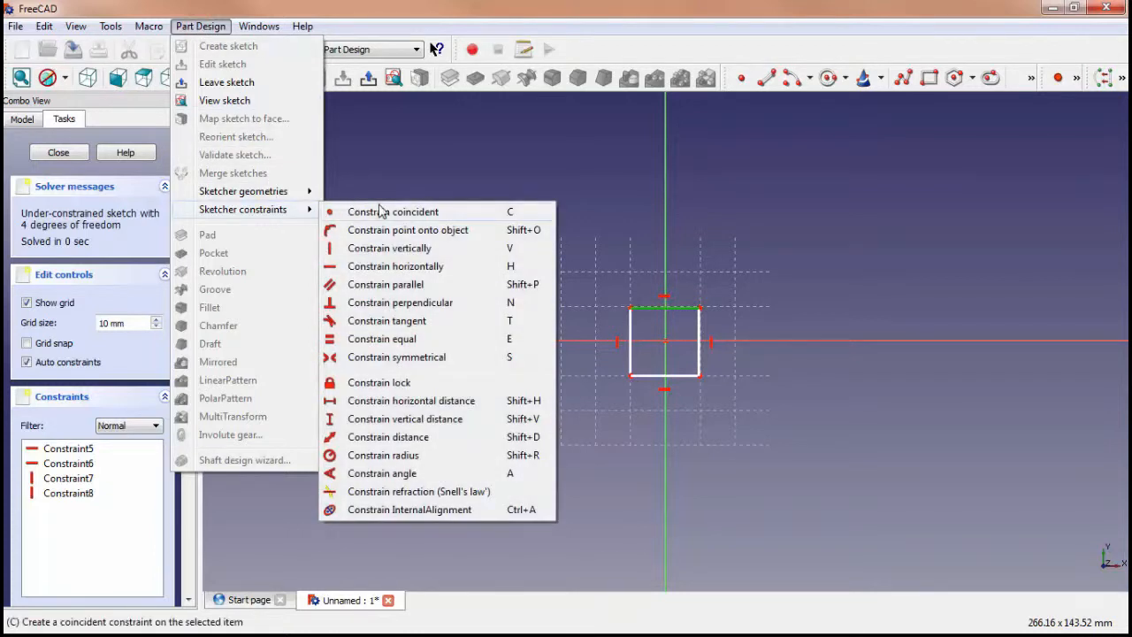
click(453, 403)
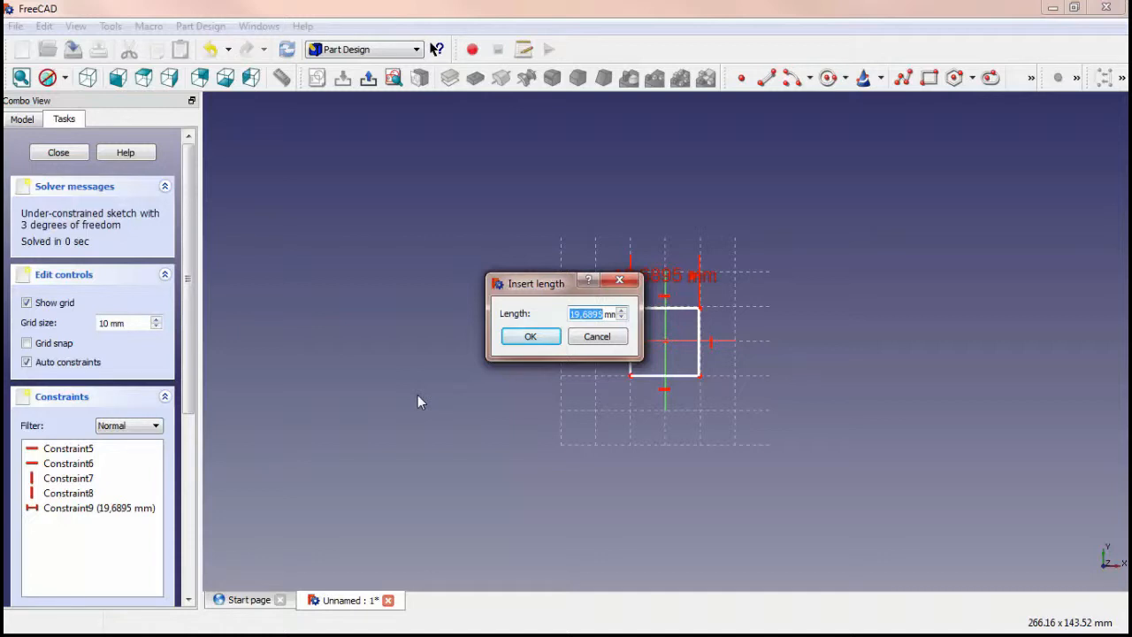
text(20)
click(531, 337)
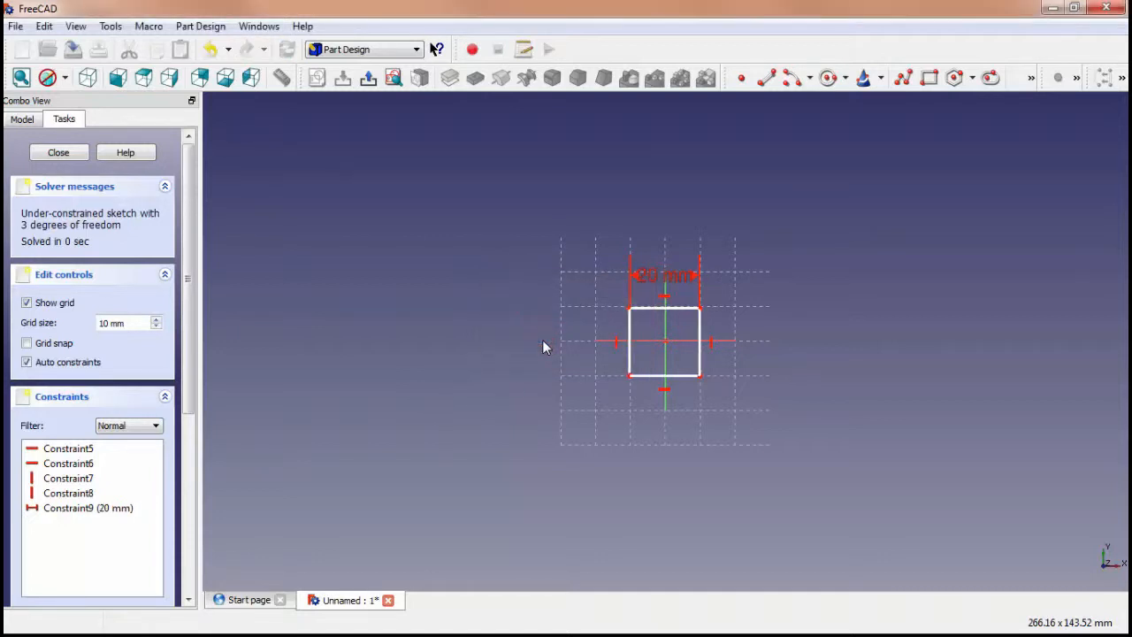
Constrain the vertical distance of the rectangle's left edge to 20 mm
click(629, 359)
click(200, 25)
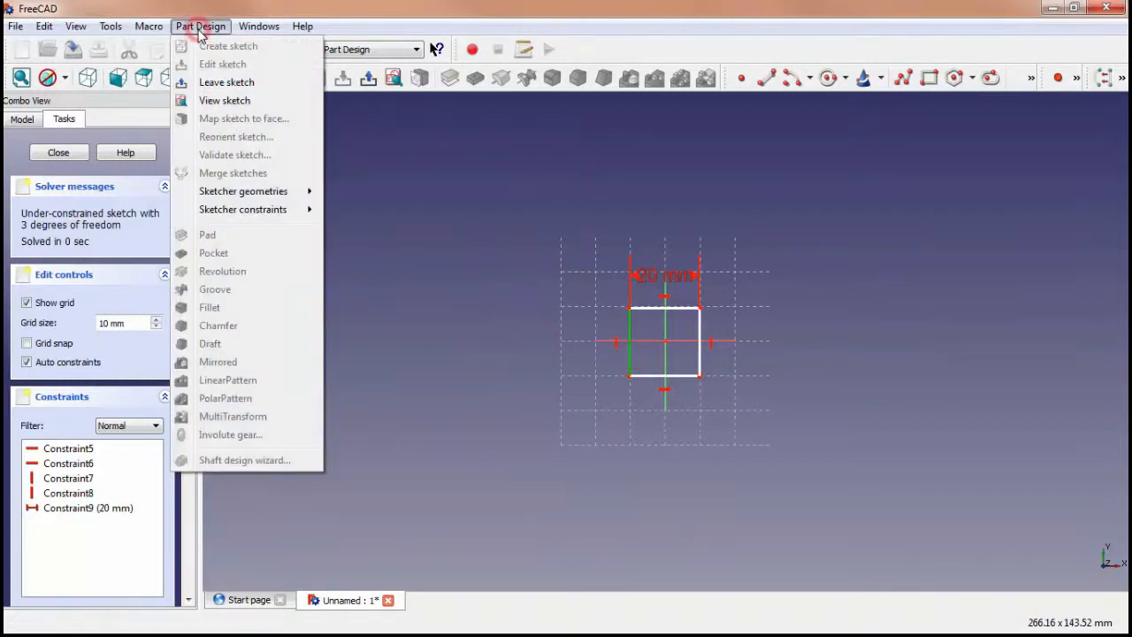
mouse_move(308, 219)
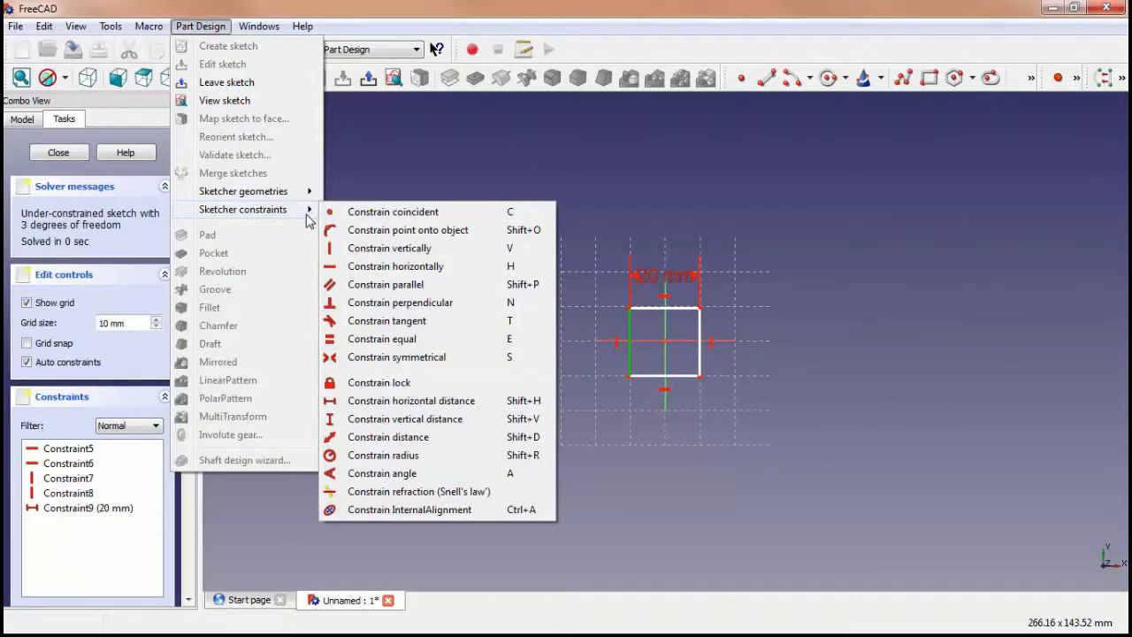
click(439, 421)
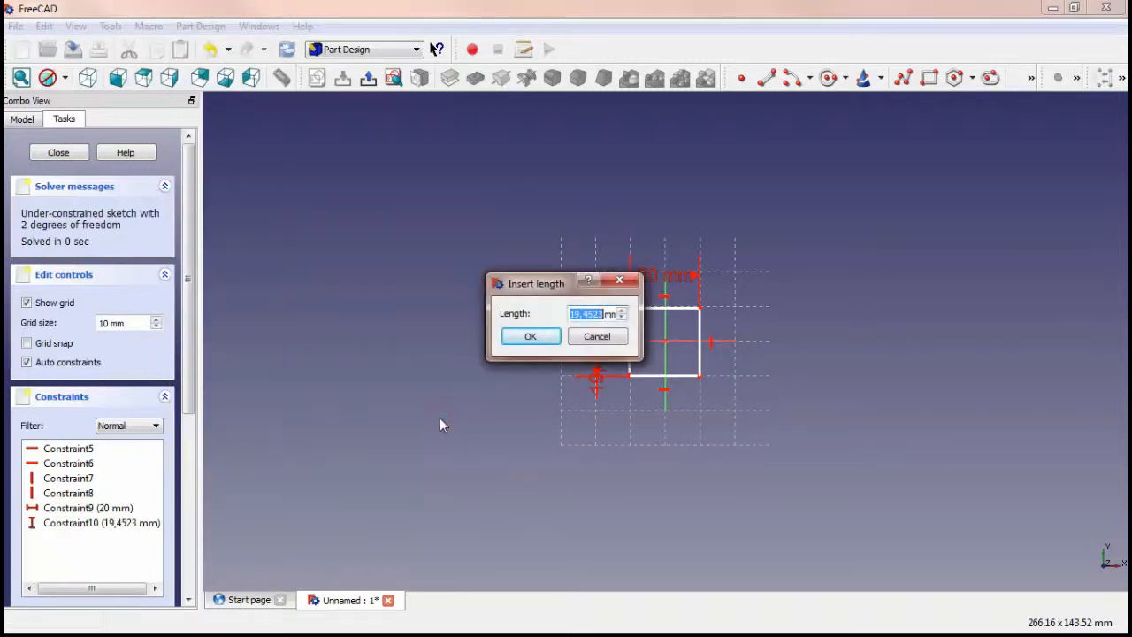
text(20)
click(531, 338)
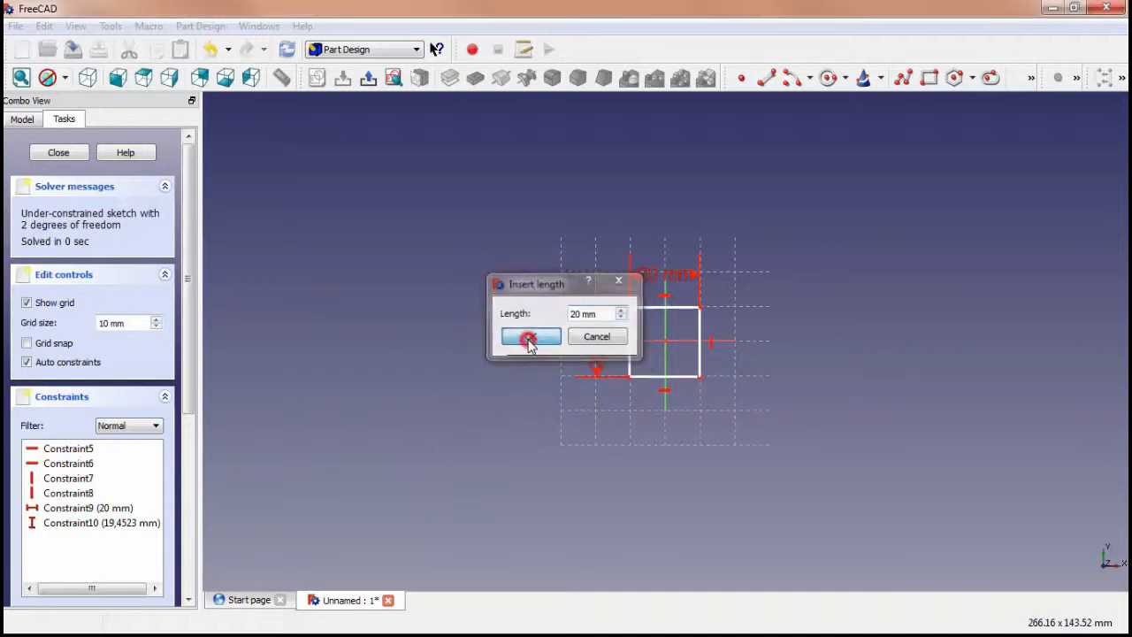
Close the square's sketch and pad it with a length of 10 mm
scroll(773, 398, up, 2)
mouse_move(904, 374)
middle_down()
mouse_move(764, 384)
mouse_move(642, 374)
mouse_move(724, 391)
mouse_move(813, 362)
mouse_move(826, 392)
mouse_move(805, 395)
middle_up()
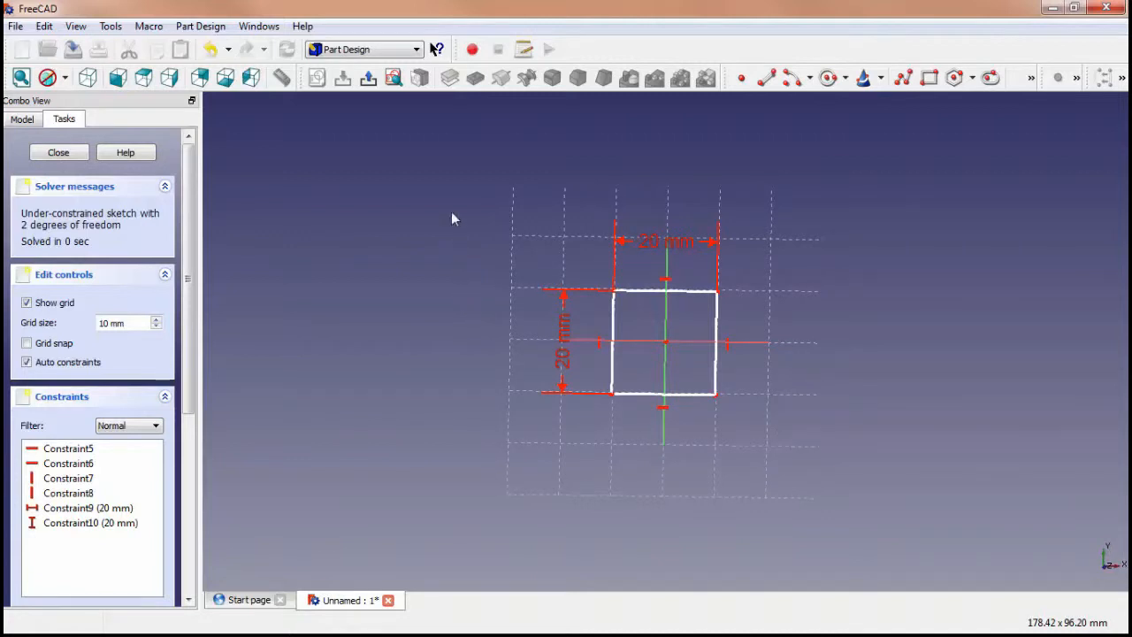
click(372, 81)
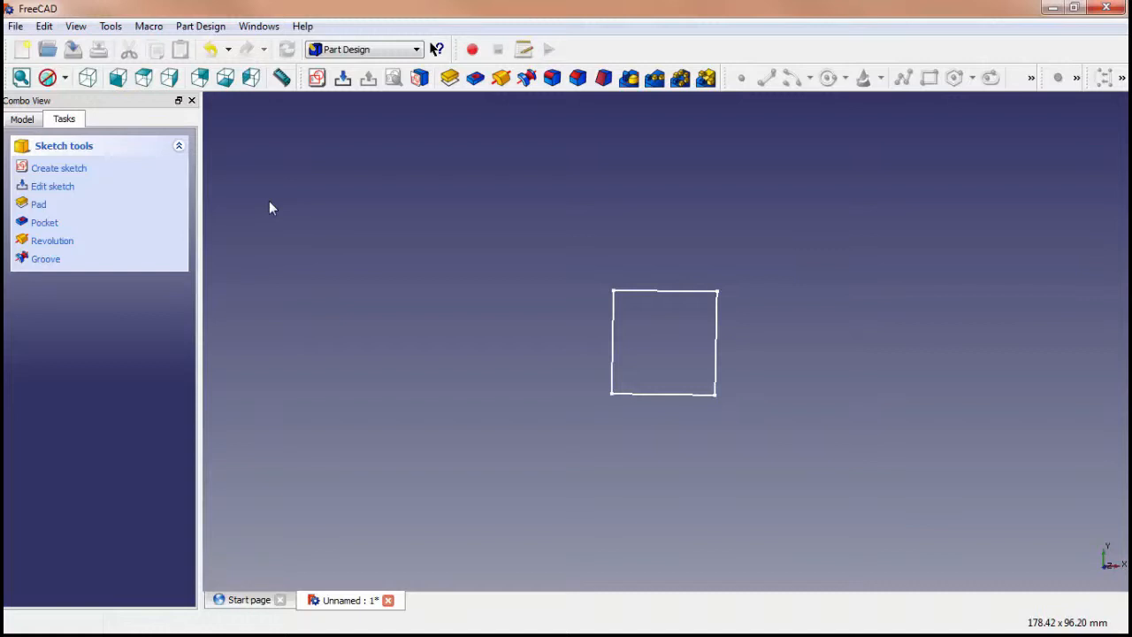
click(209, 29)
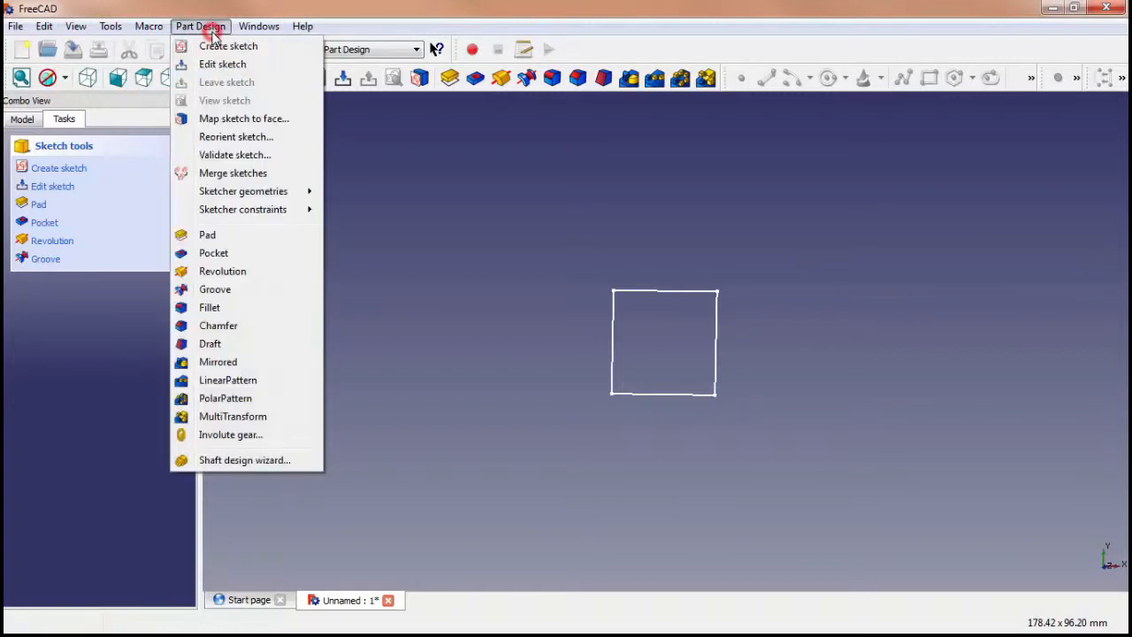
click(214, 237)
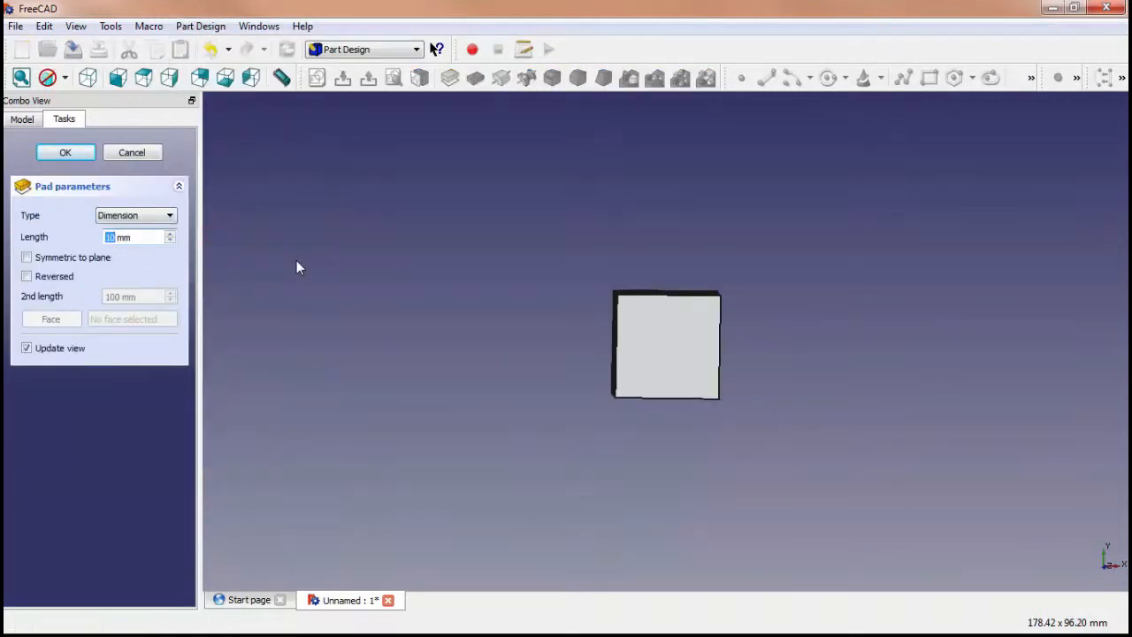
click(73, 153)
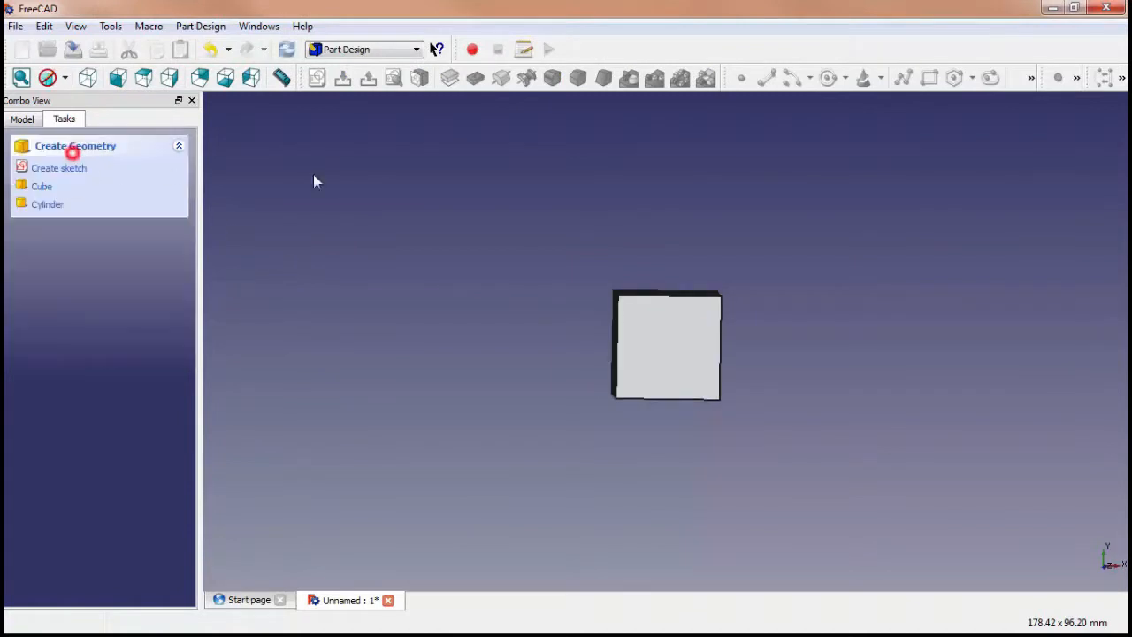
Fillet the edges of the block's square front face with a 3 mm radius
middle_drag(897, 409, 647, 366)
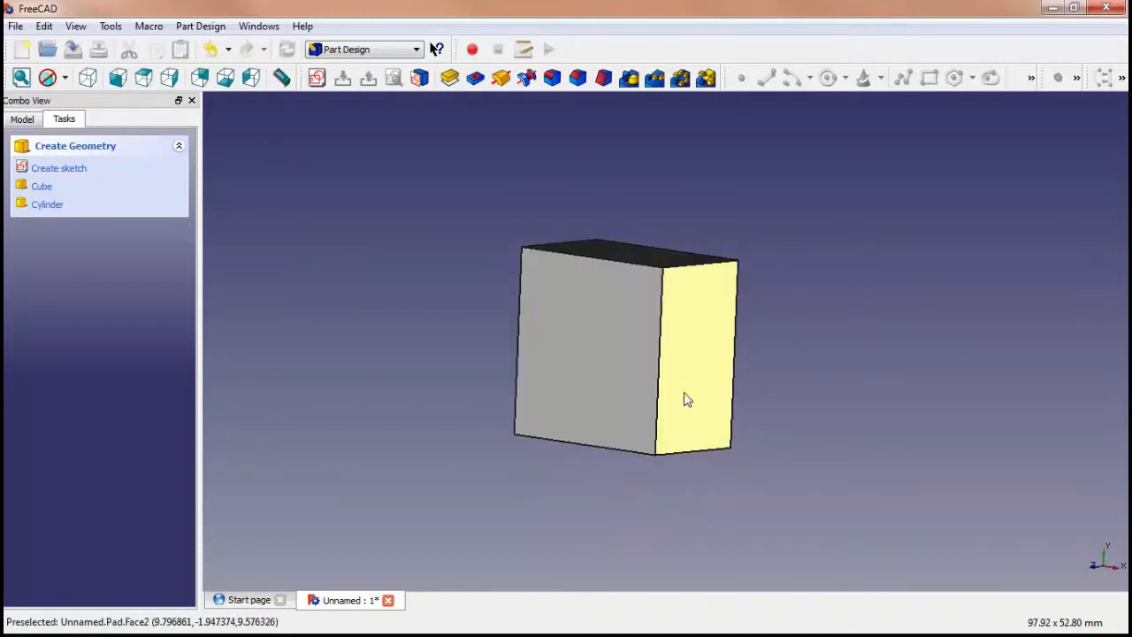
click(624, 381)
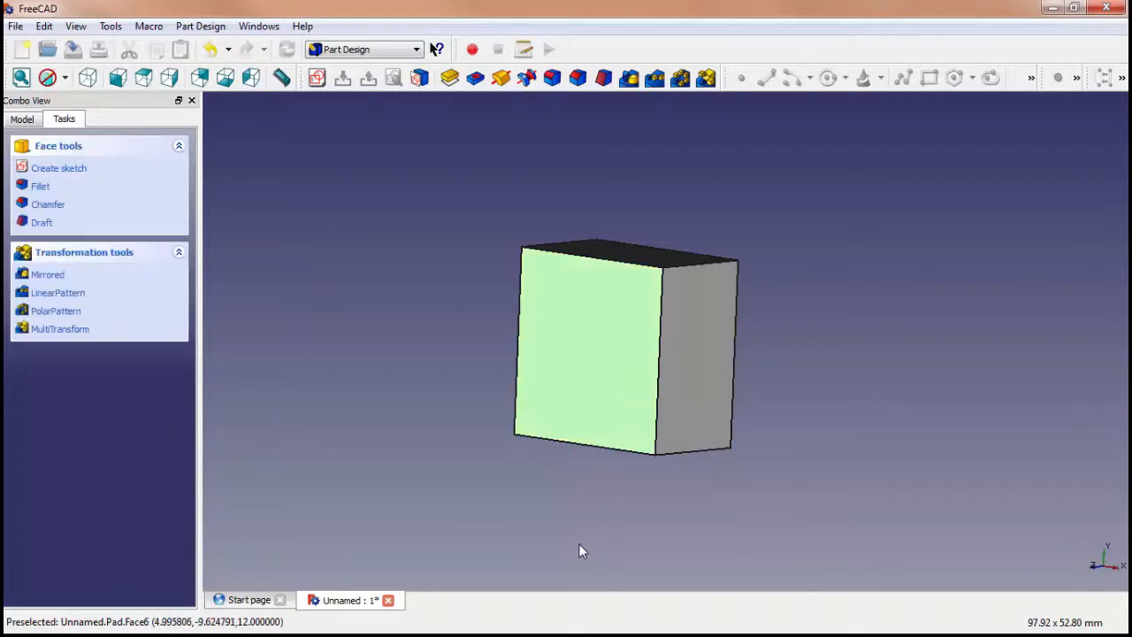
click(552, 79)
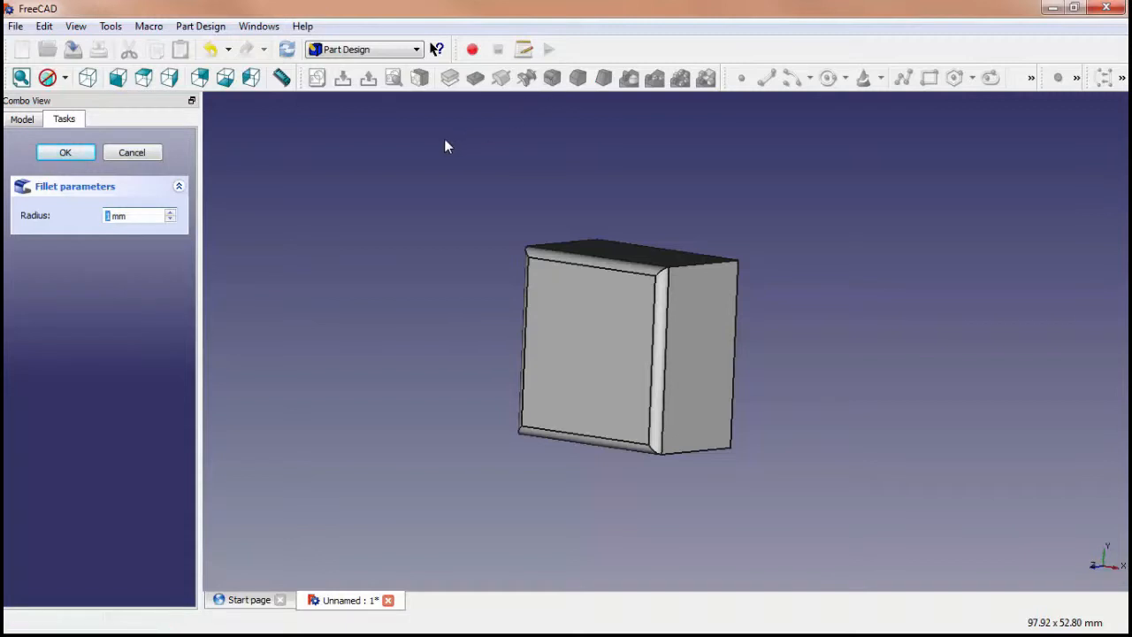
click(171, 212)
click(171, 211)
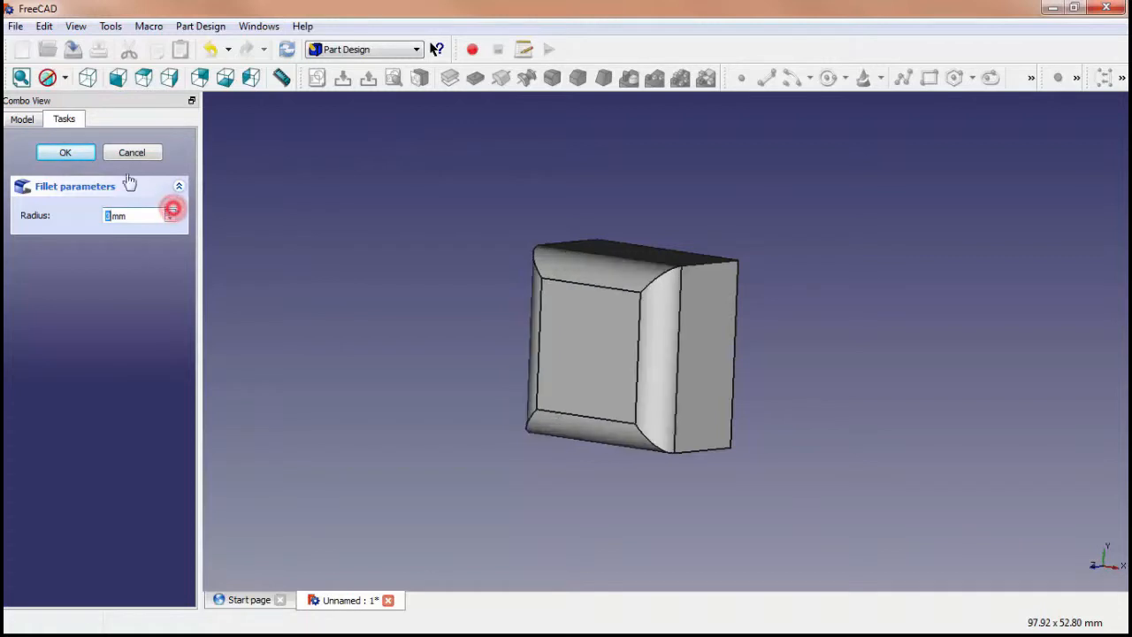
click(64, 152)
Fillet the edges of the opposite, still sharp square face with a 3 mm radius
middle_drag(876, 320, 661, 337)
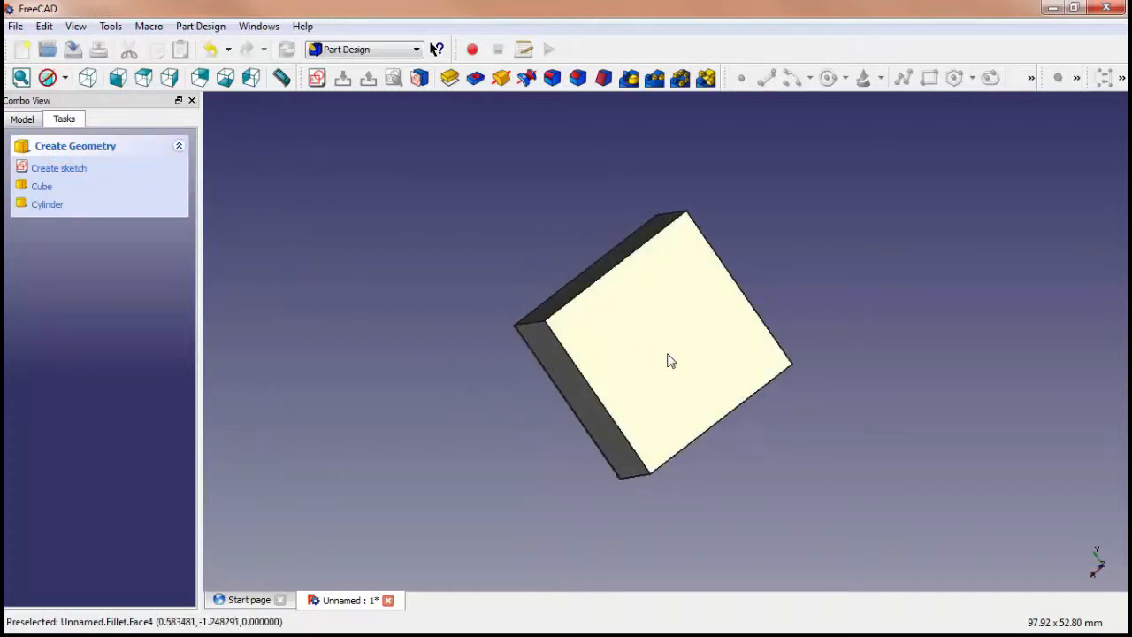
click(669, 357)
click(551, 79)
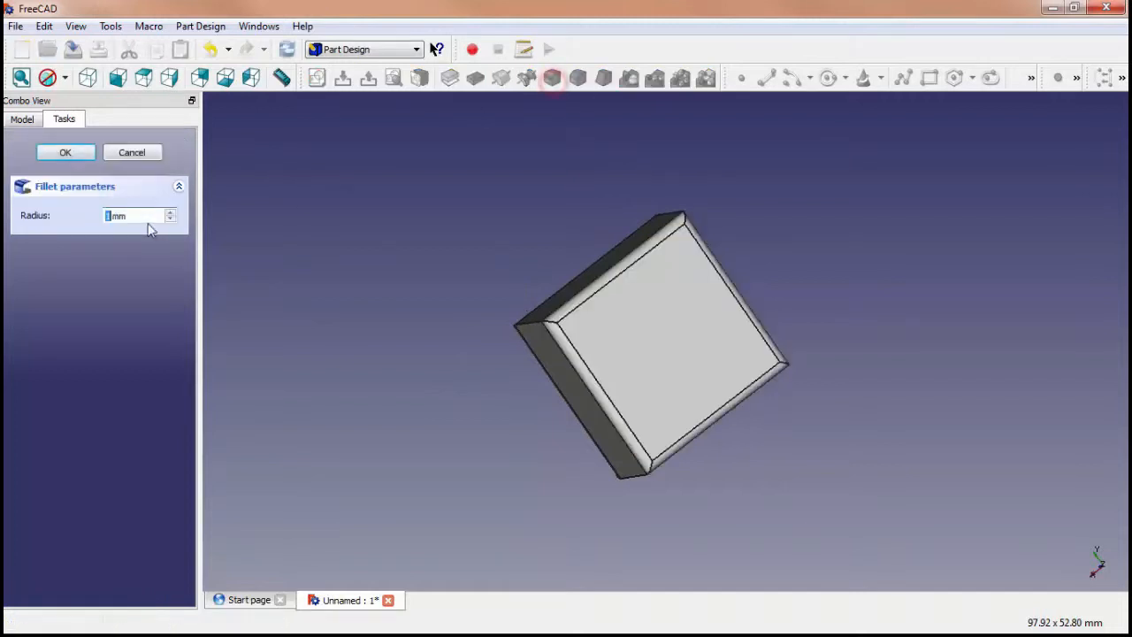
click(169, 212)
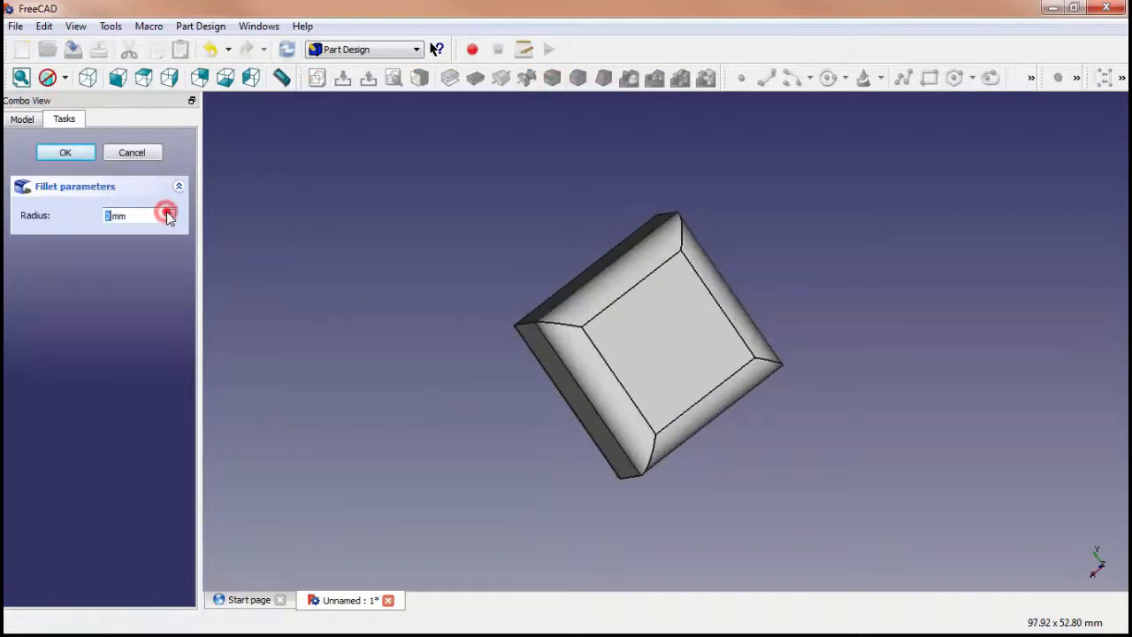
click(66, 155)
scroll(935, 314, up, 2)
scroll(934, 354, down, 2)
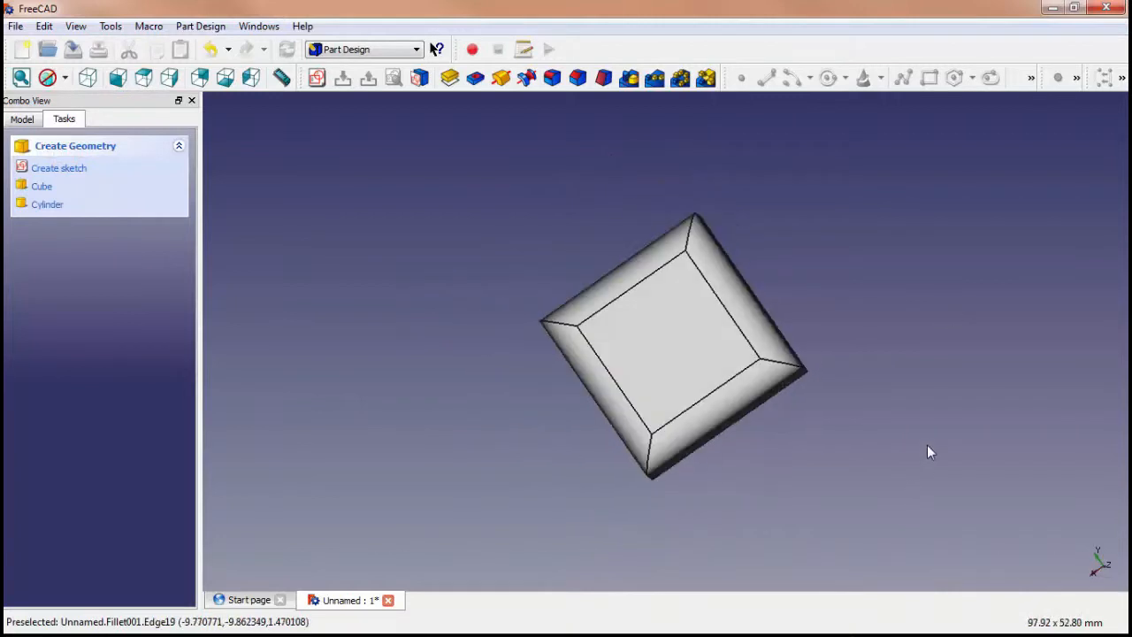
middle_drag(930, 451, 658, 487)
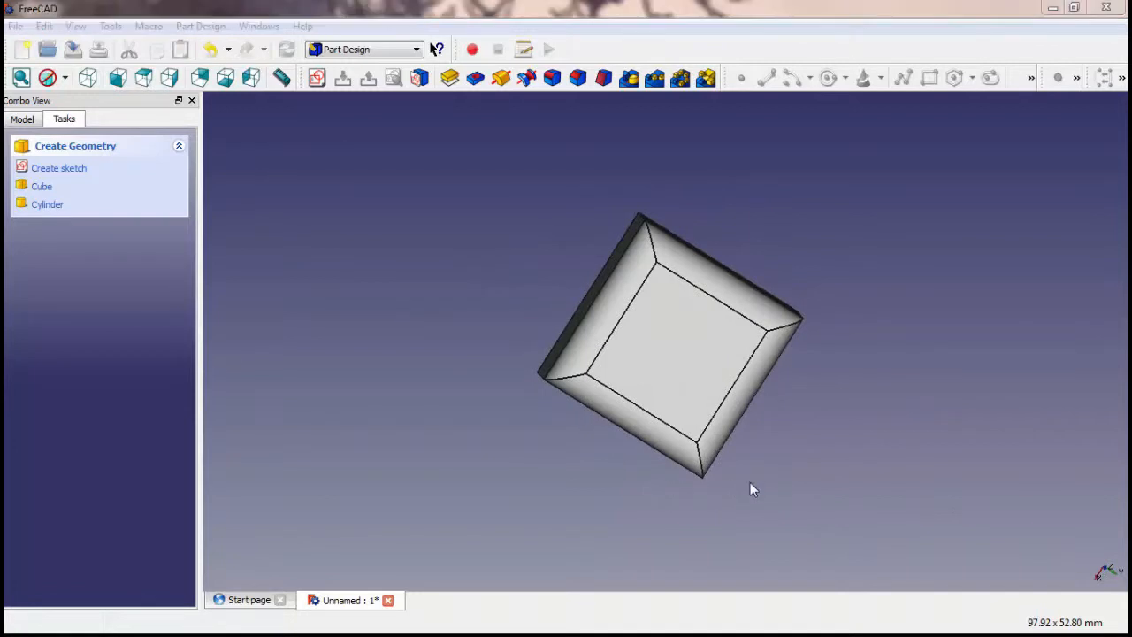
Create a new sketch on the flat narrow side face between the block's two rounded faces
middle_drag(980, 370, 921, 367)
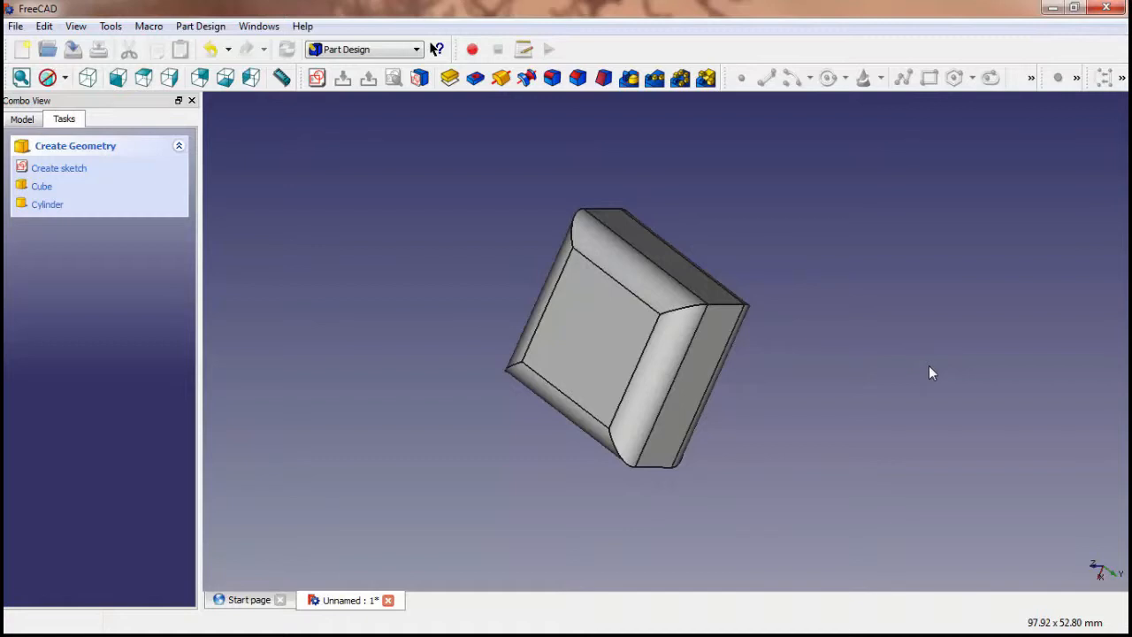
middle_drag(942, 399, 802, 346)
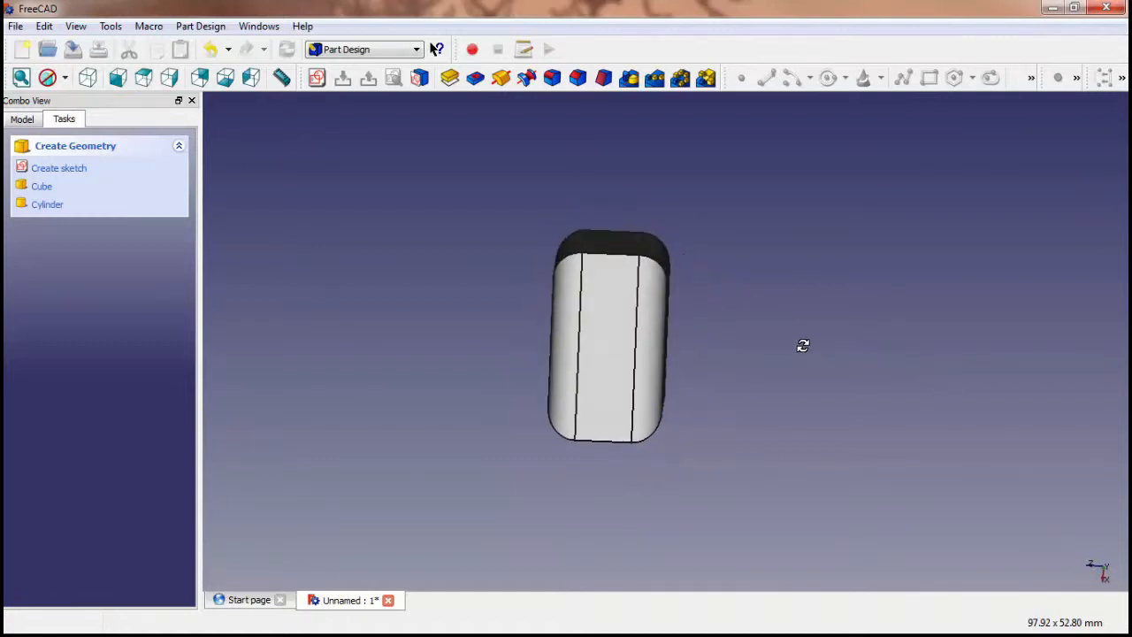
click(595, 369)
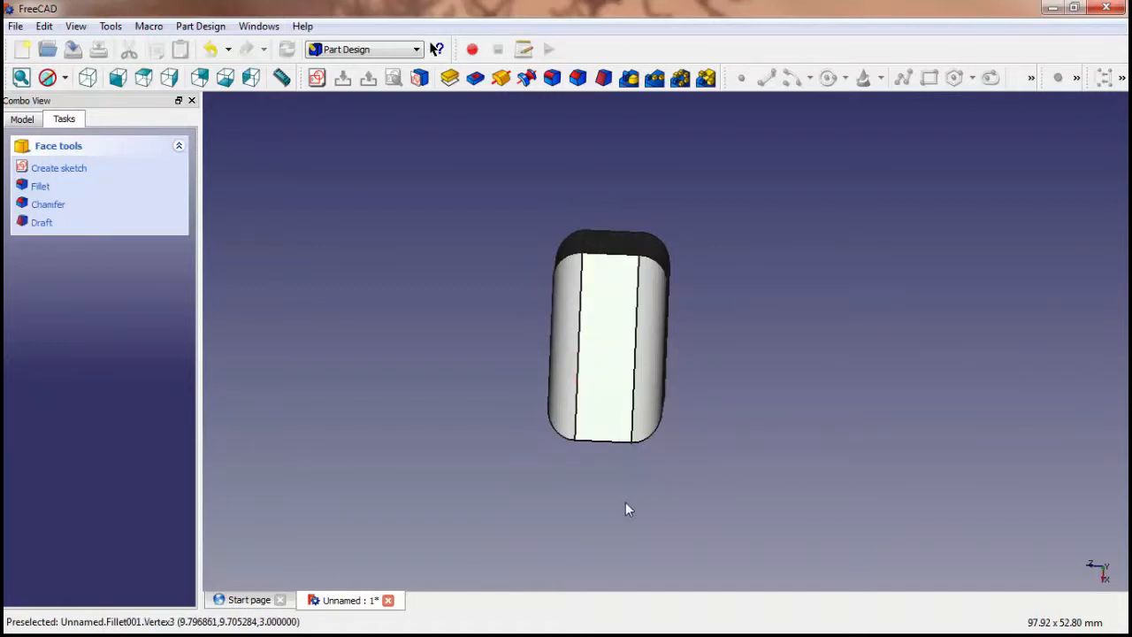
middle_drag(744, 448, 548, 465)
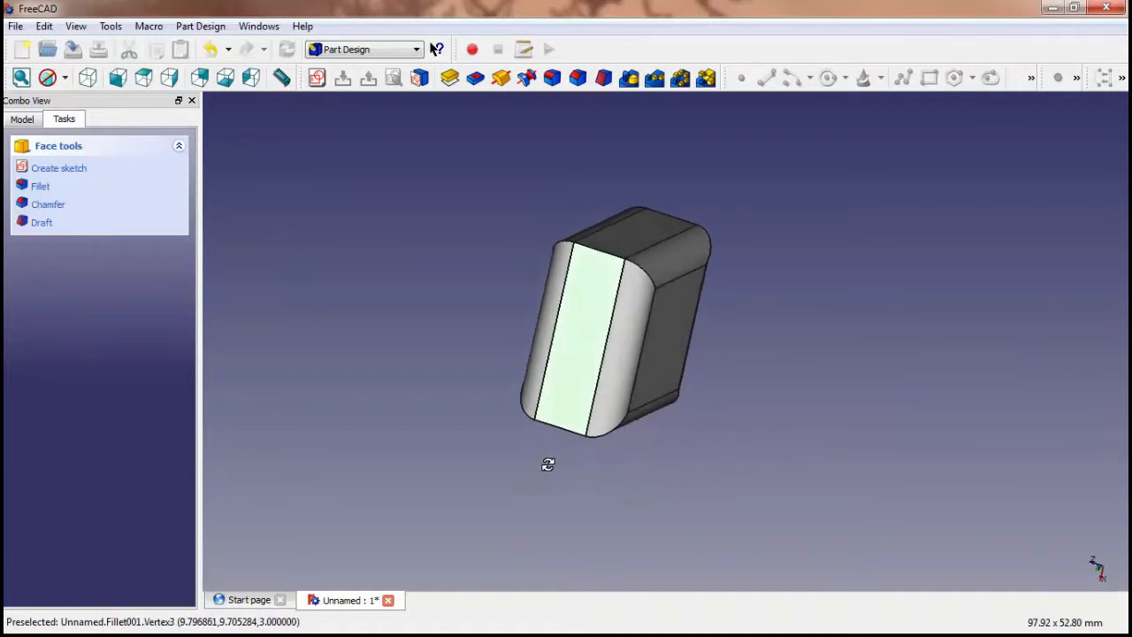
click(200, 26)
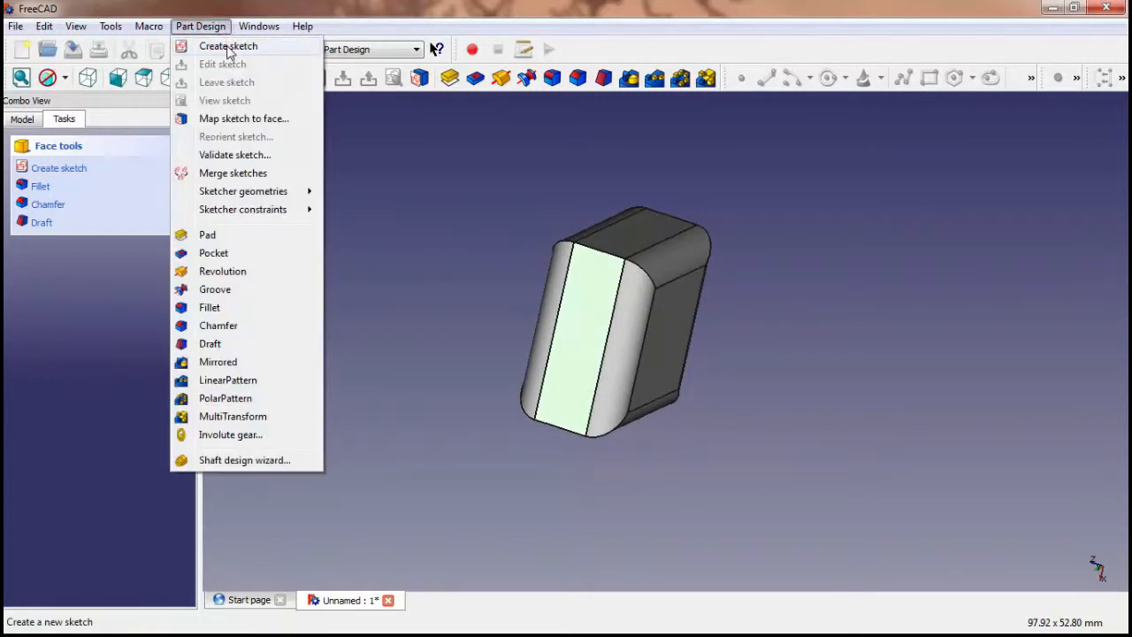
click(225, 46)
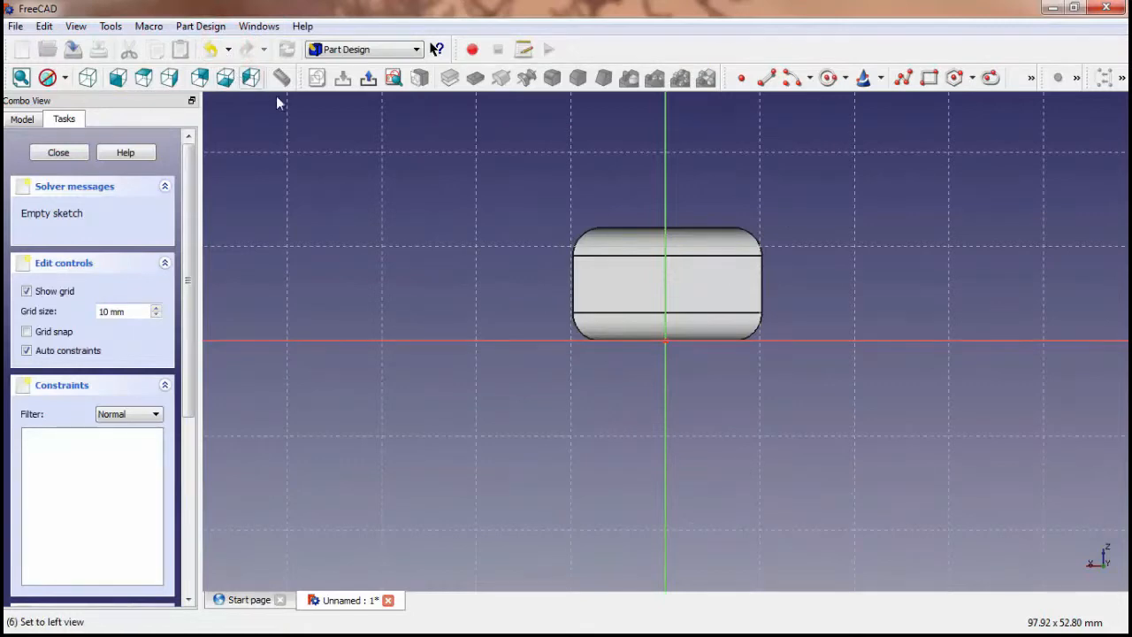
Sketch a rectangle about 7.5 mm high lengthwise across the side face, extending past the block's right end
click(210, 29)
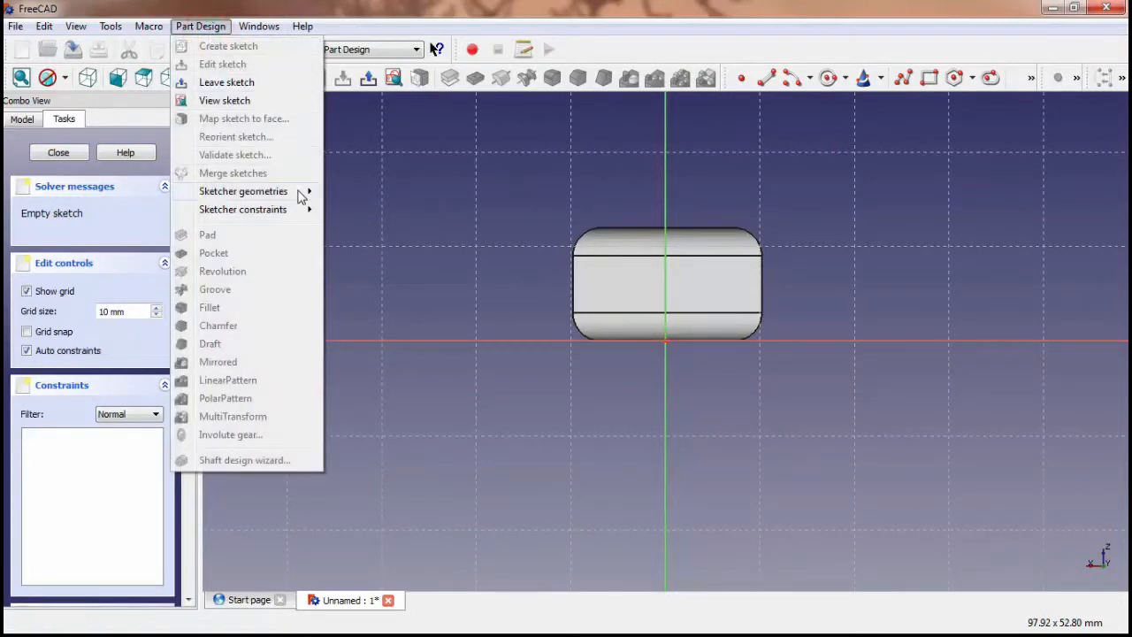
mouse_move(300, 196)
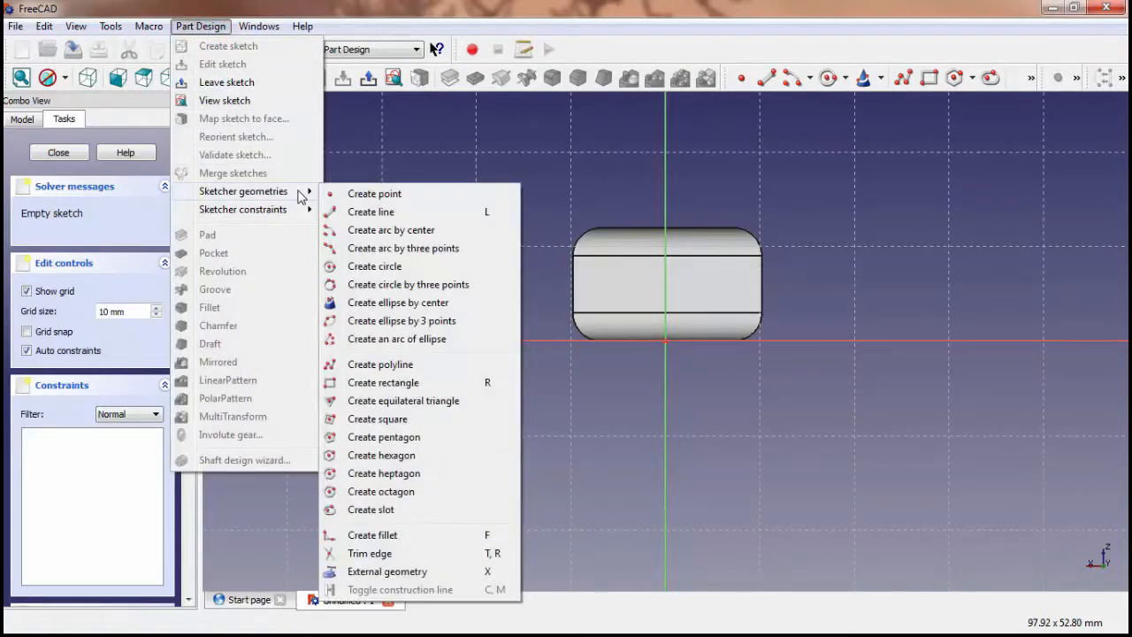
click(424, 383)
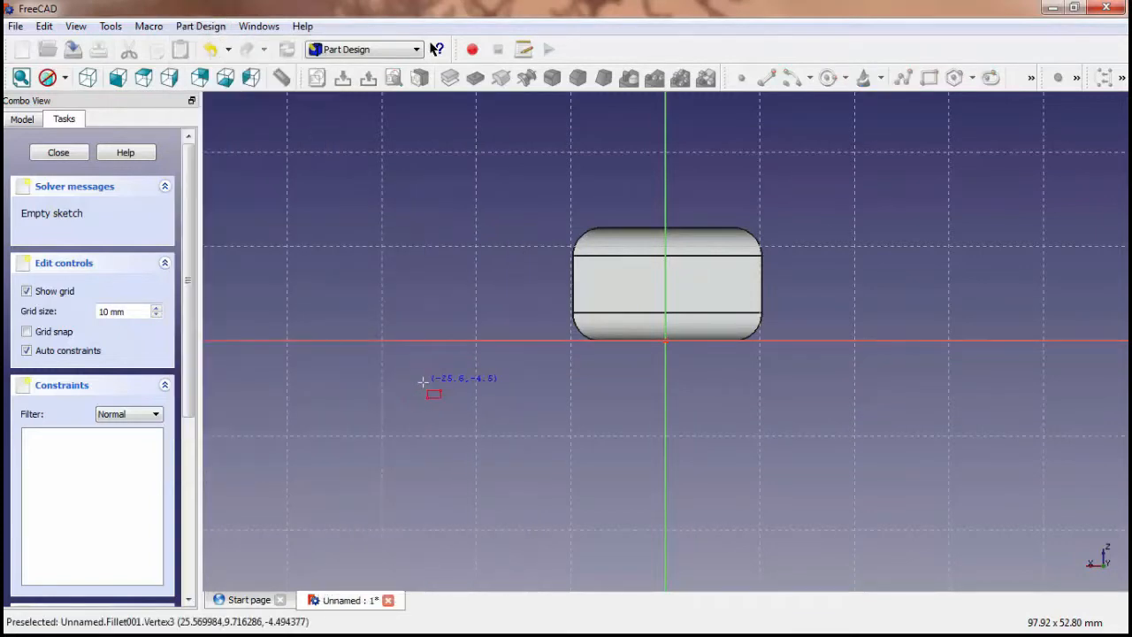
scroll(851, 308, up, 2)
click(851, 314)
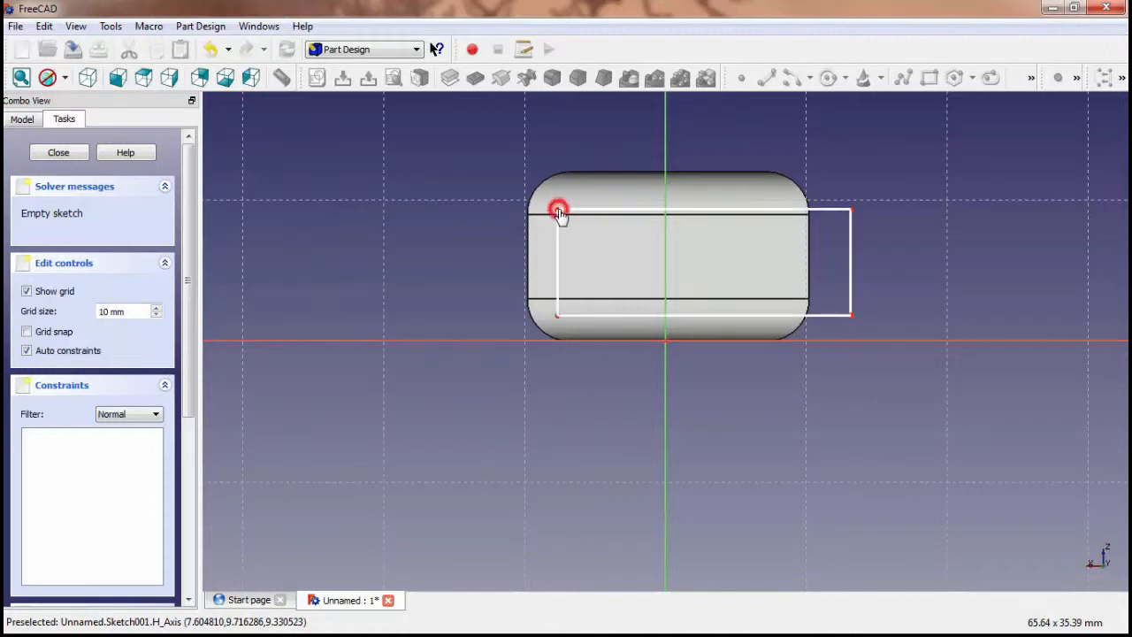
click(557, 212)
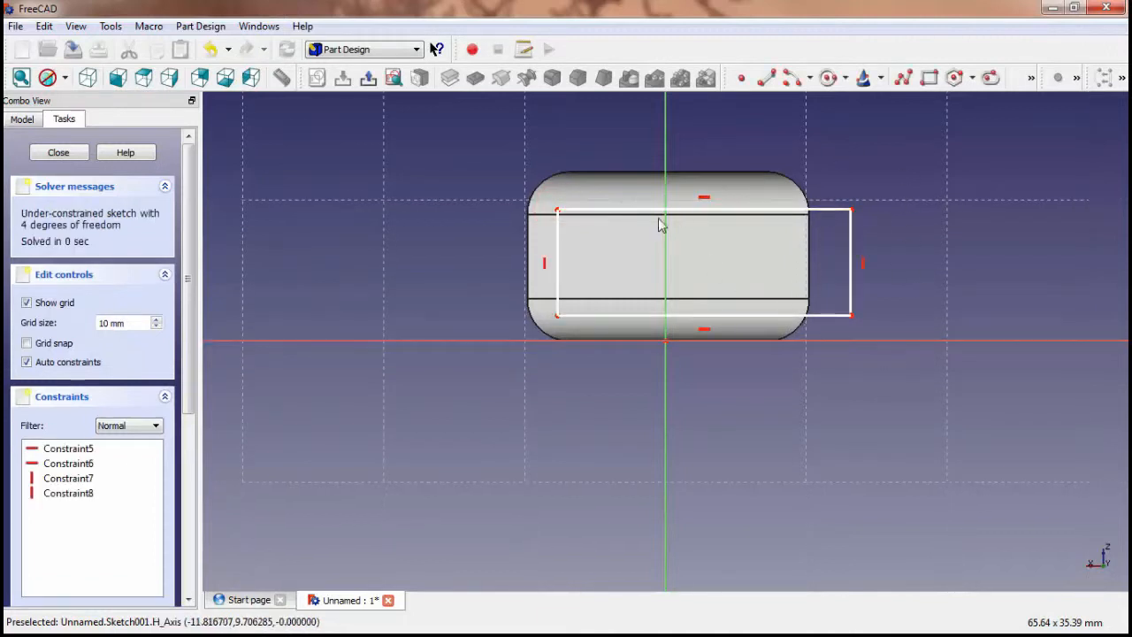
drag(556, 245, 559, 240)
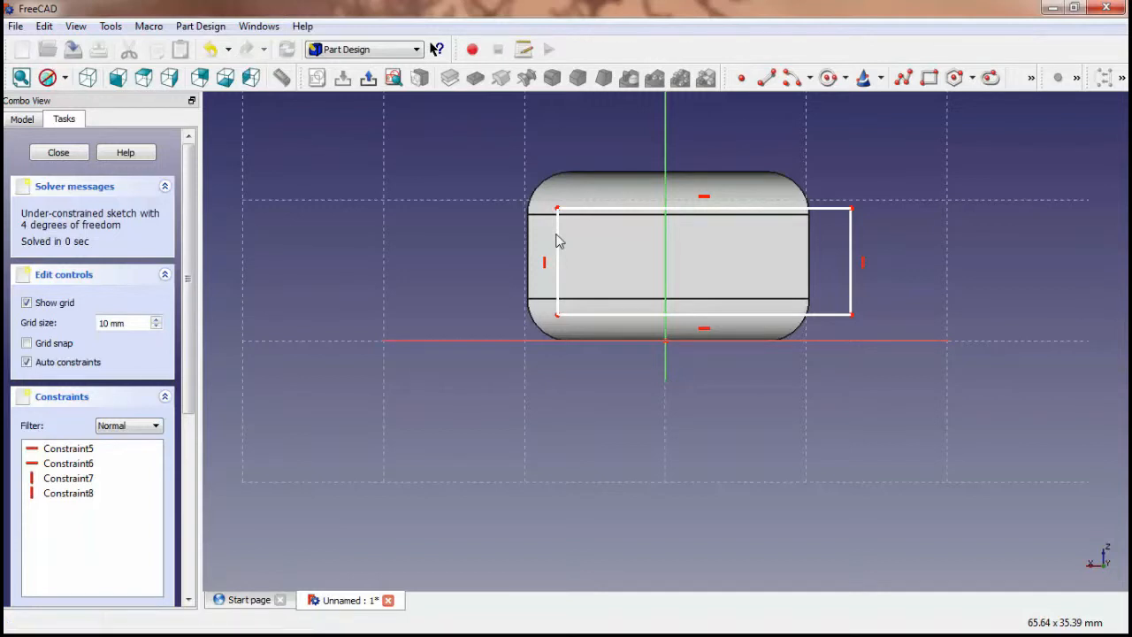
Constrain the vertical distance of the rectangle's left edge to 8 mm and shift the rectangle slightly upward
click(559, 255)
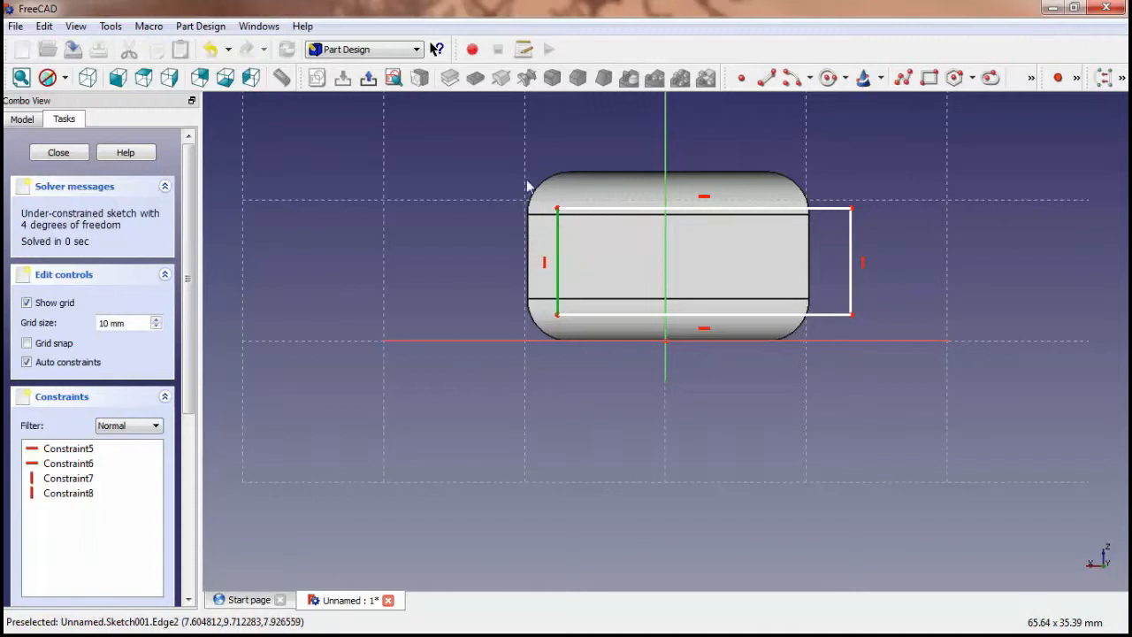
click(220, 32)
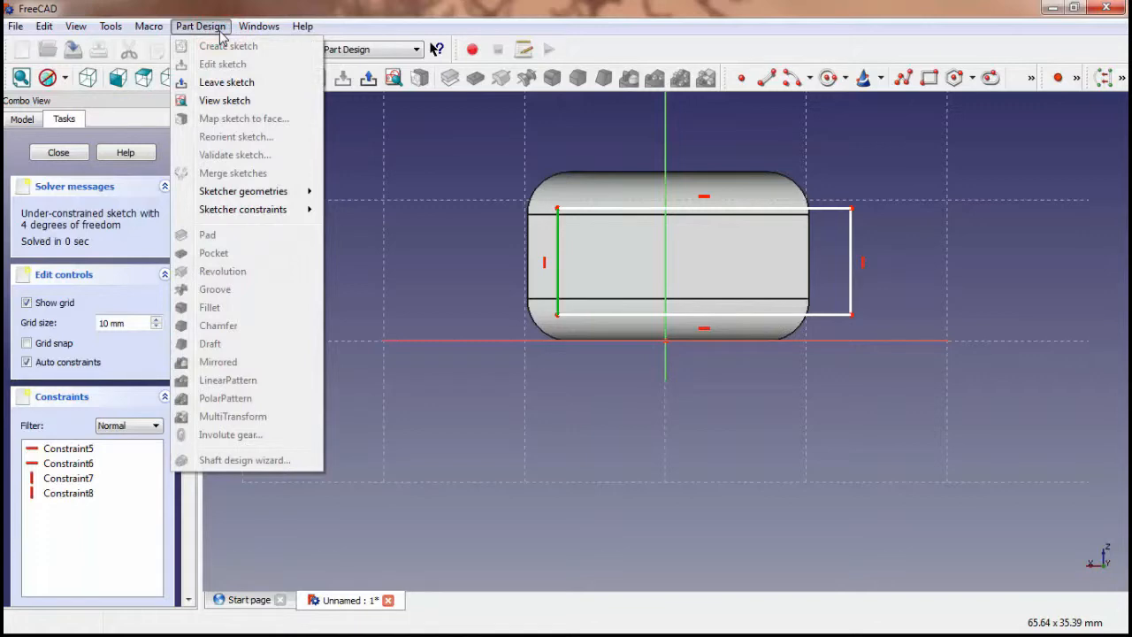
mouse_move(289, 216)
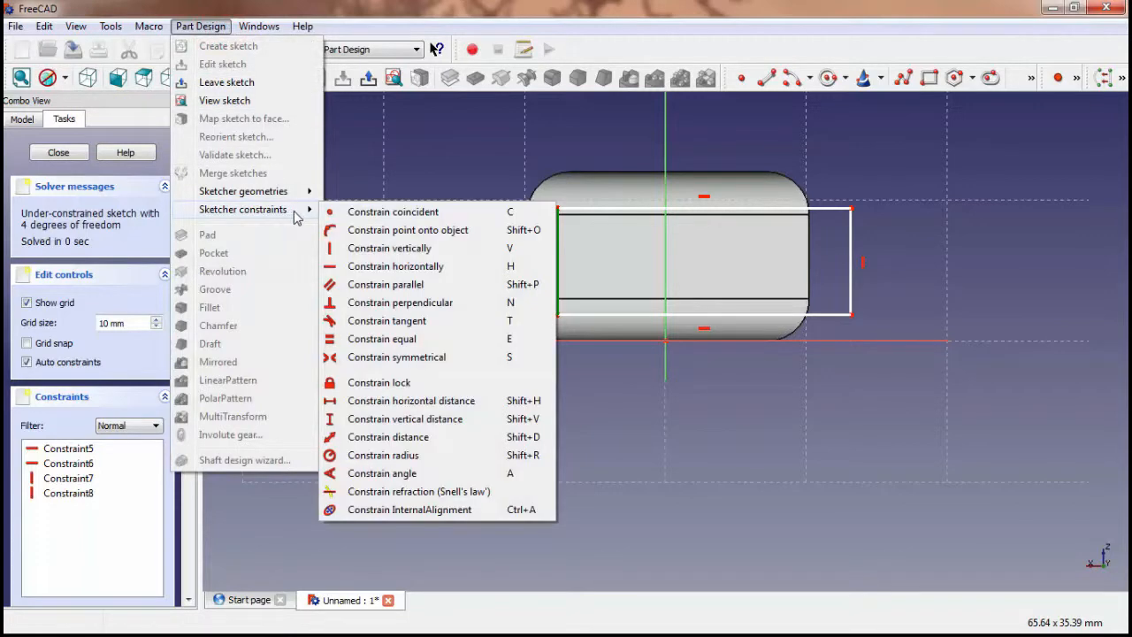
click(454, 419)
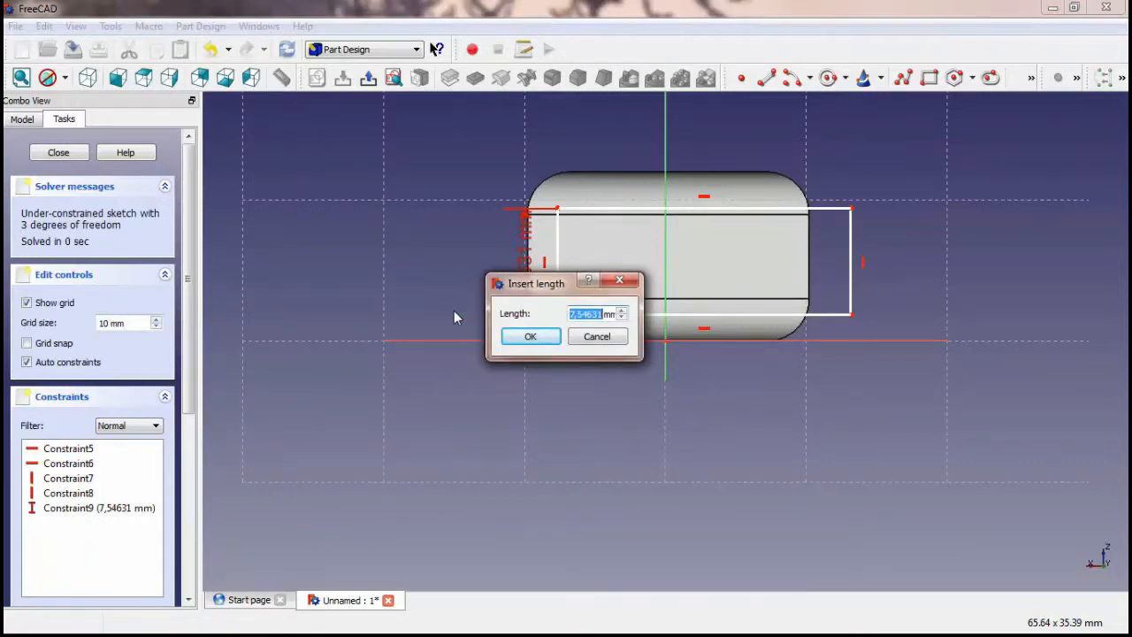
text(8)
click(534, 337)
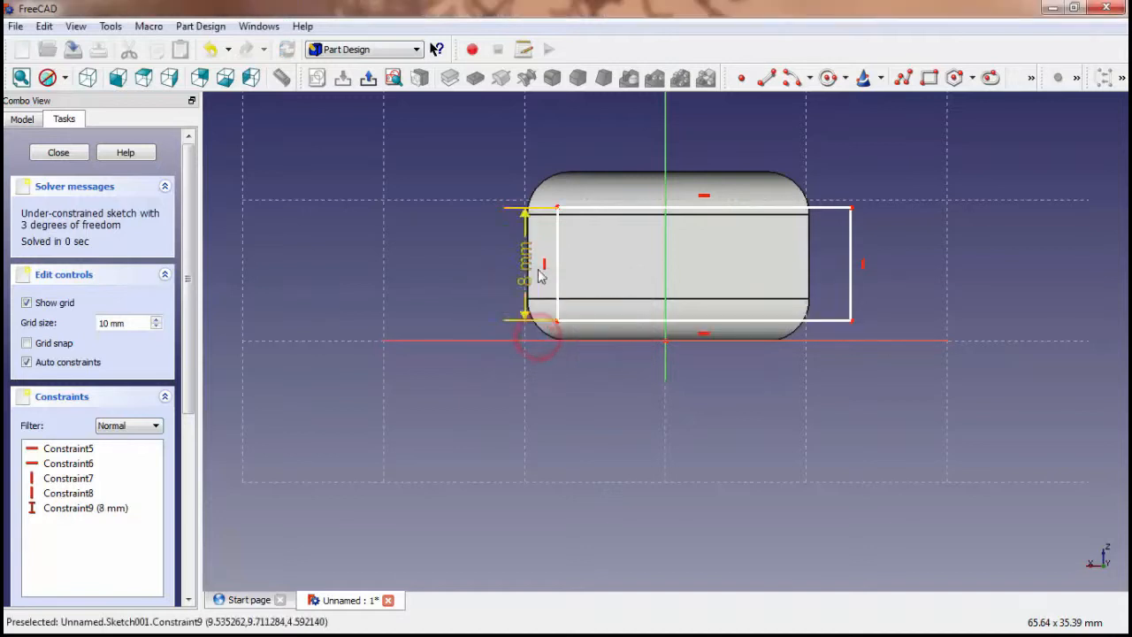
drag(558, 263, 557, 262)
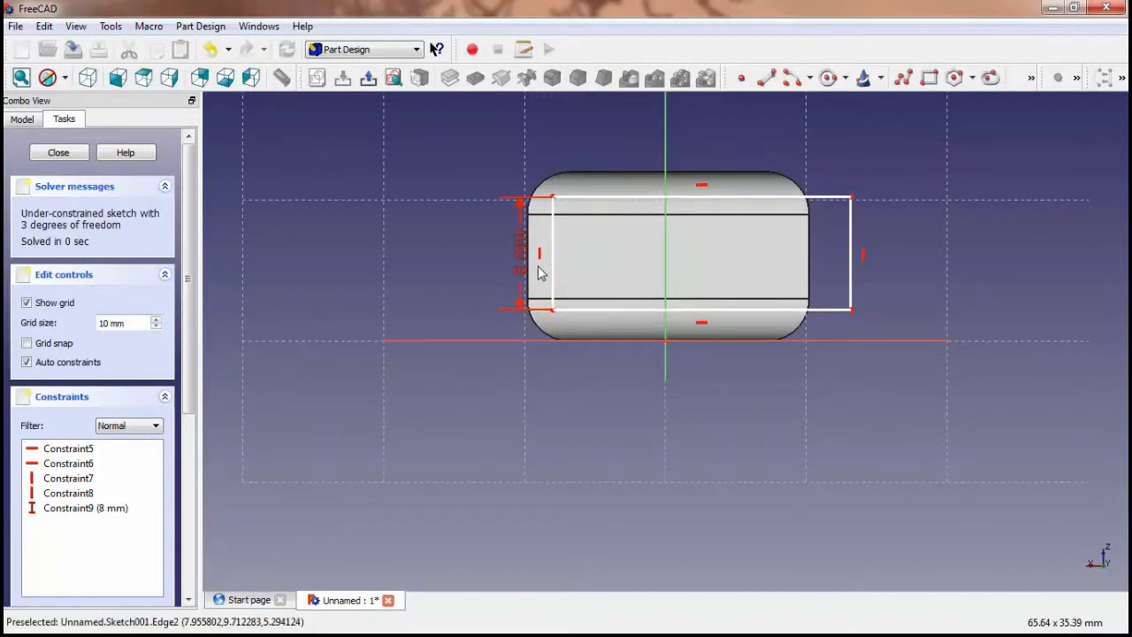
Fillet the rectangle's upper-left and lower-left corners inside the block outline and nudge its left edge slightly outward
click(550, 261)
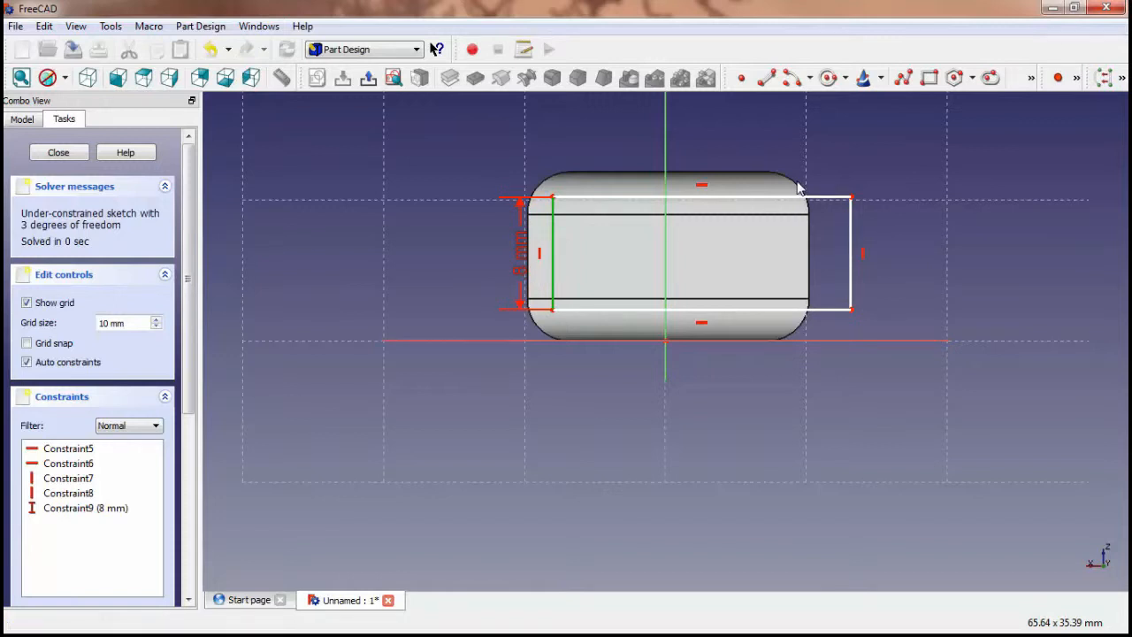
click(1031, 77)
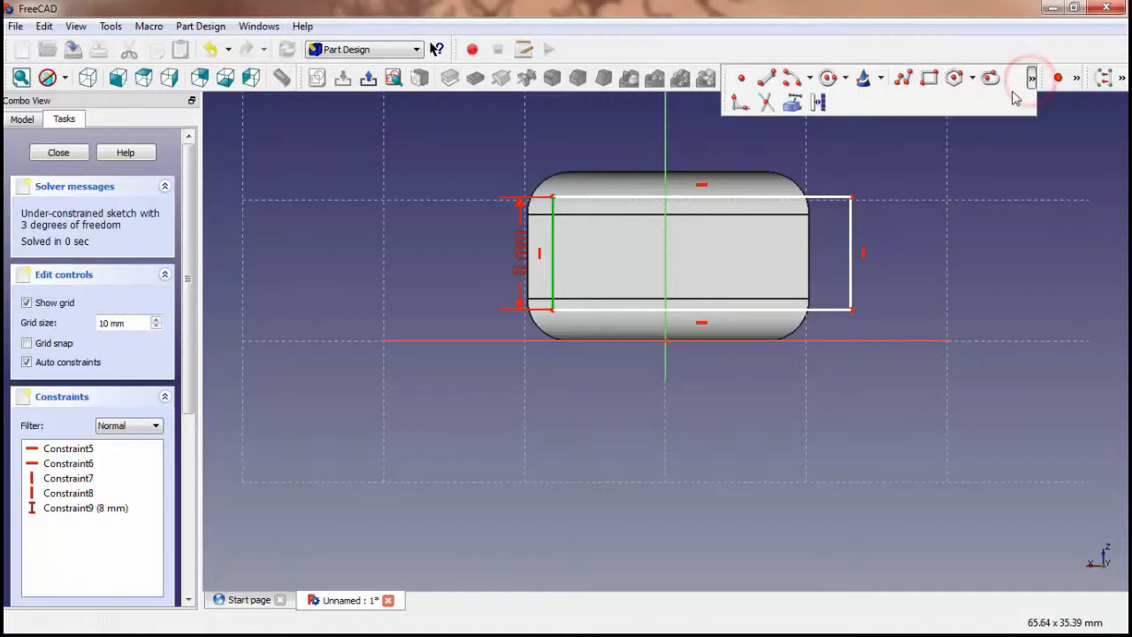
click(742, 103)
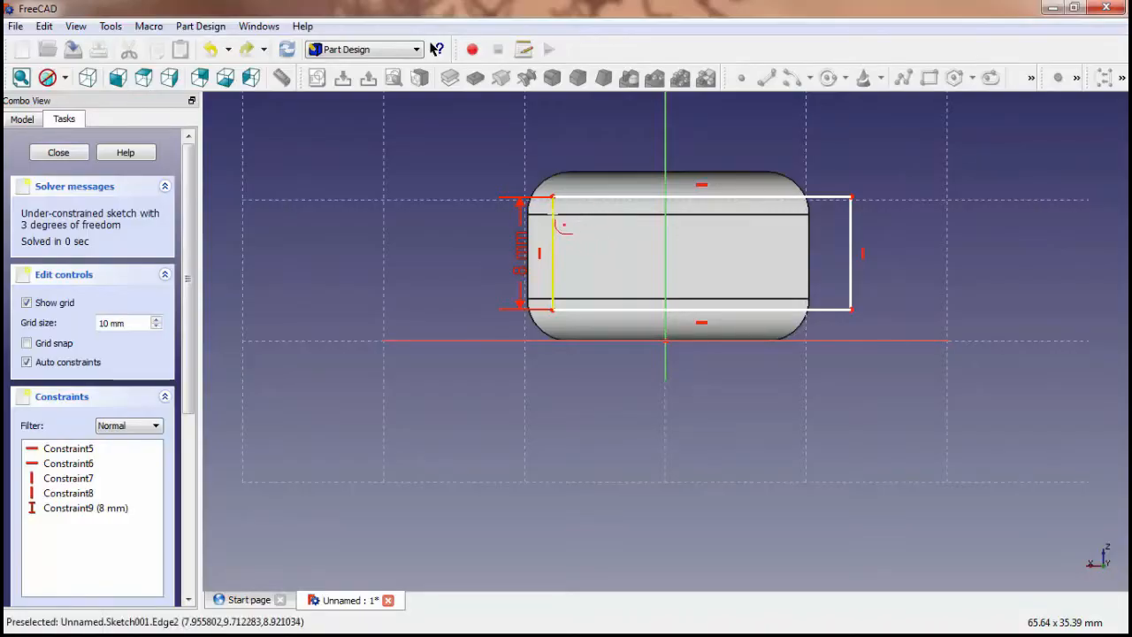
click(554, 210)
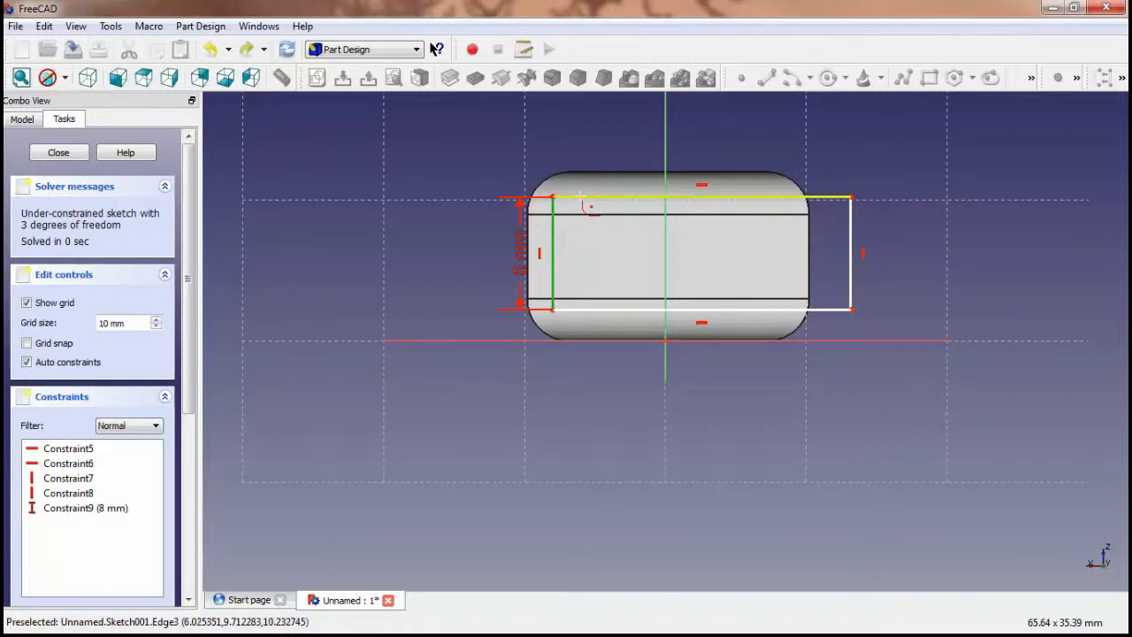
click(580, 196)
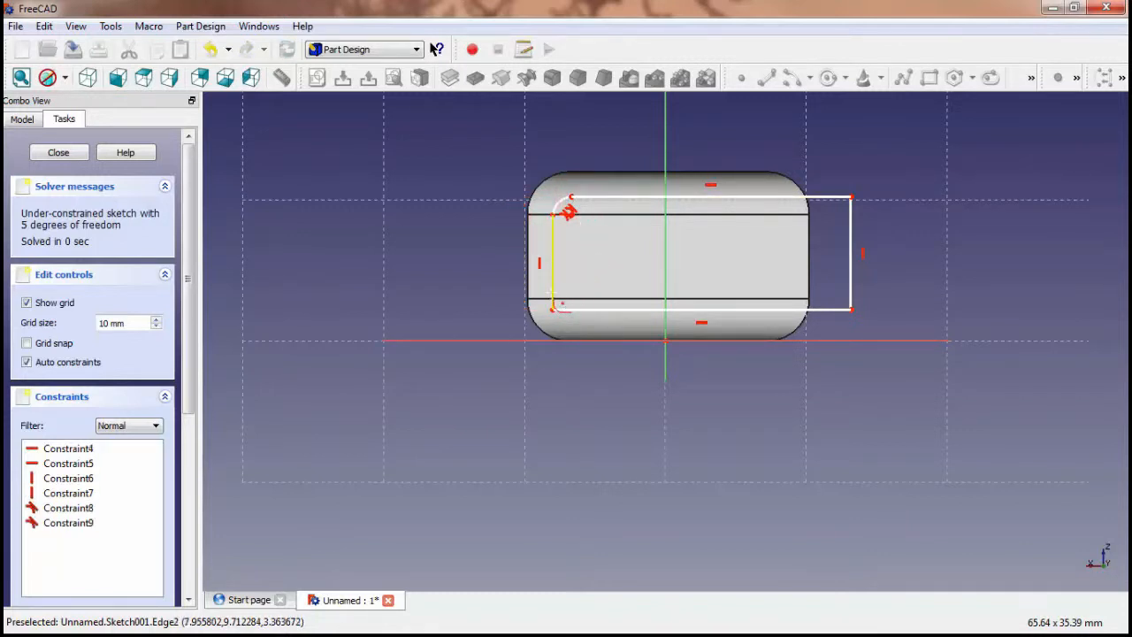
click(551, 292)
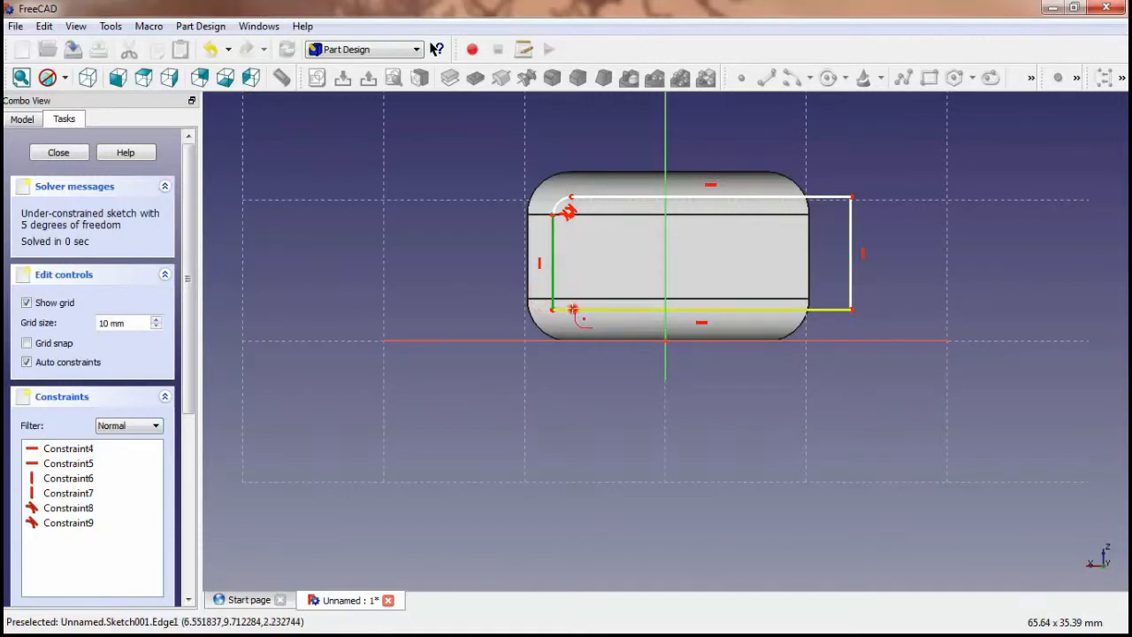
click(573, 309)
click(448, 202)
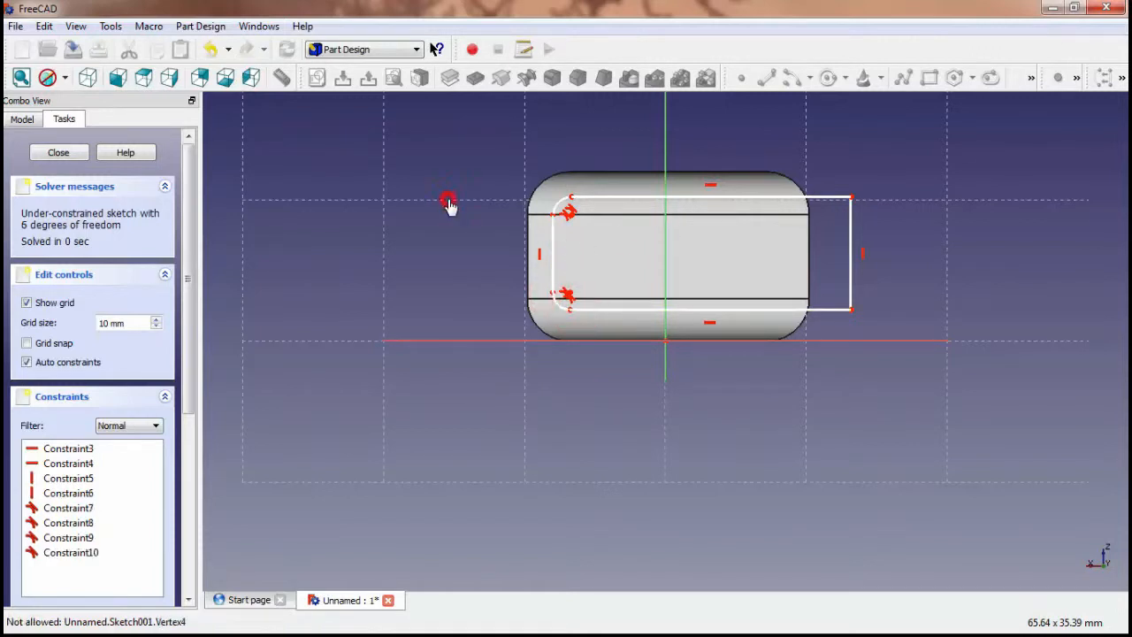
click(553, 251)
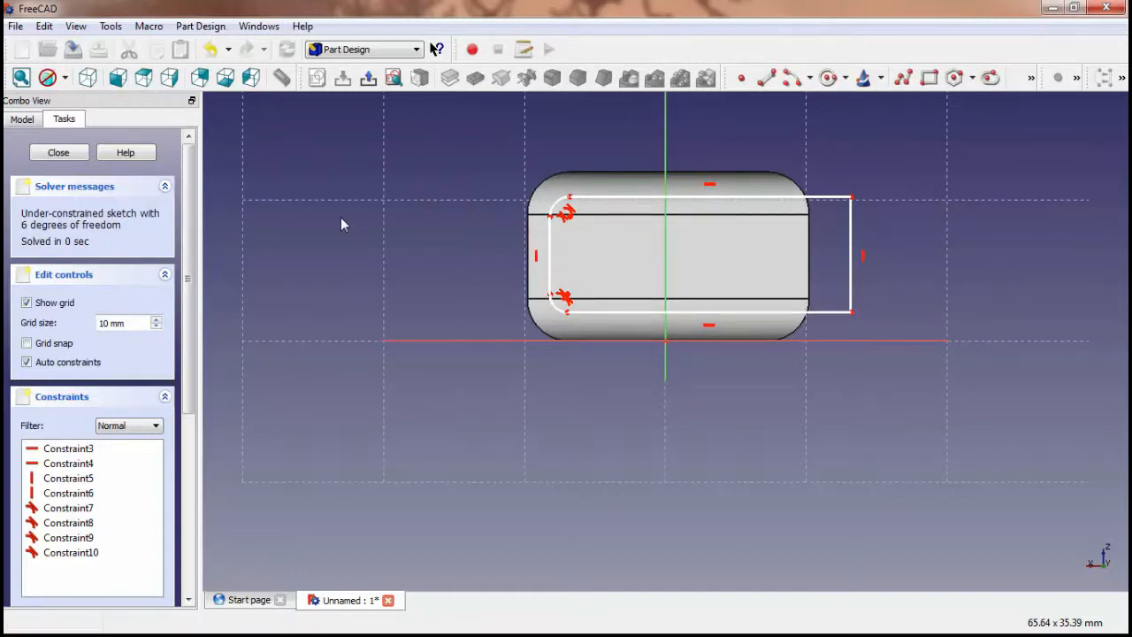
Close the rounded rectangle's sketch and pocket it through the block with the type Through all
click(371, 81)
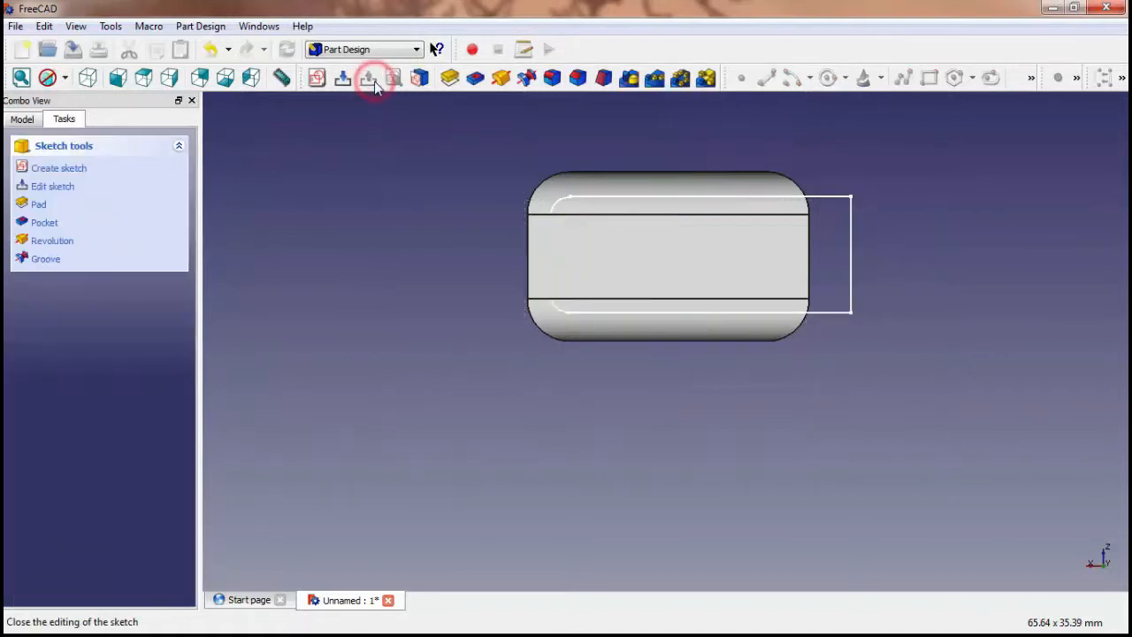
scroll(1017, 363, up, 2)
mouse_move(1008, 334)
middle_down()
mouse_move(900, 350)
mouse_move(993, 351)
mouse_move(1001, 334)
middle_up()
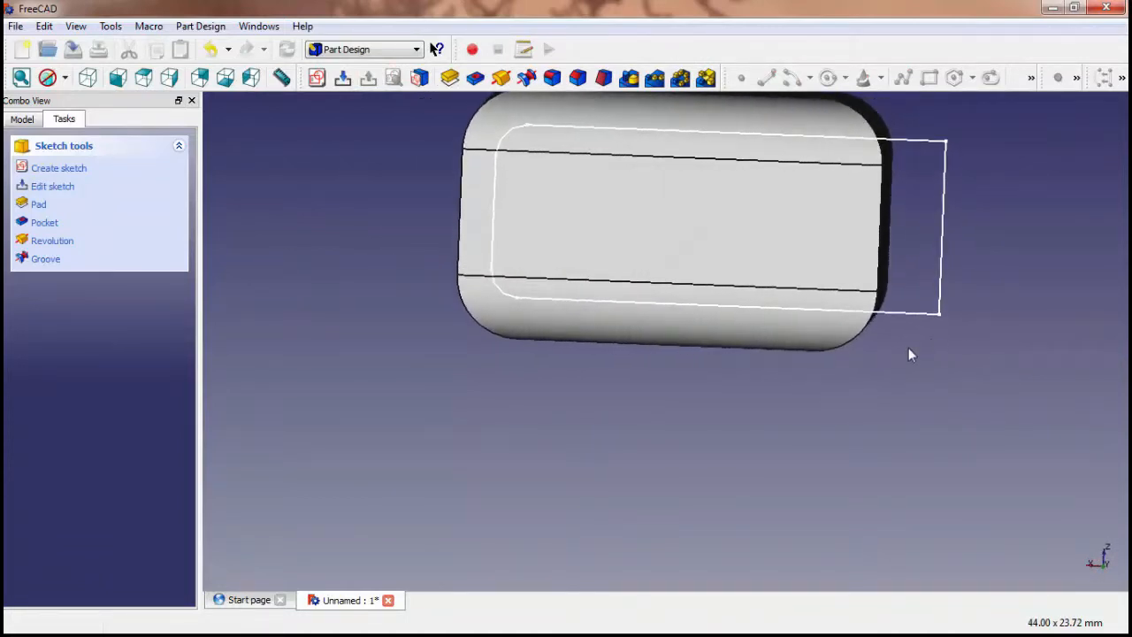
scroll(731, 365, down, 2)
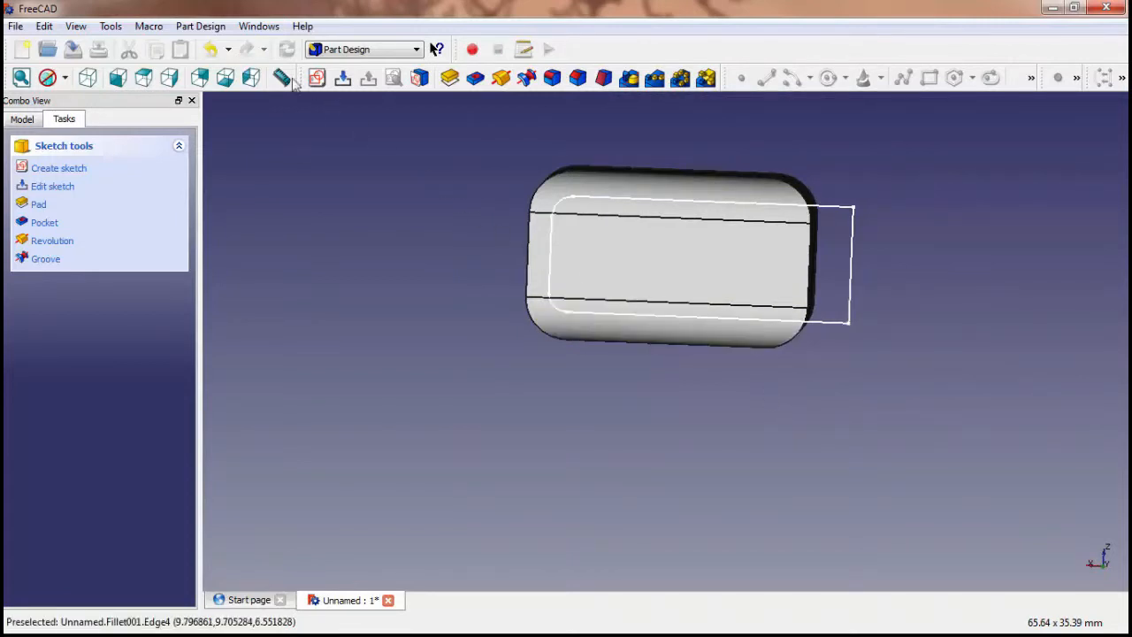
click(216, 29)
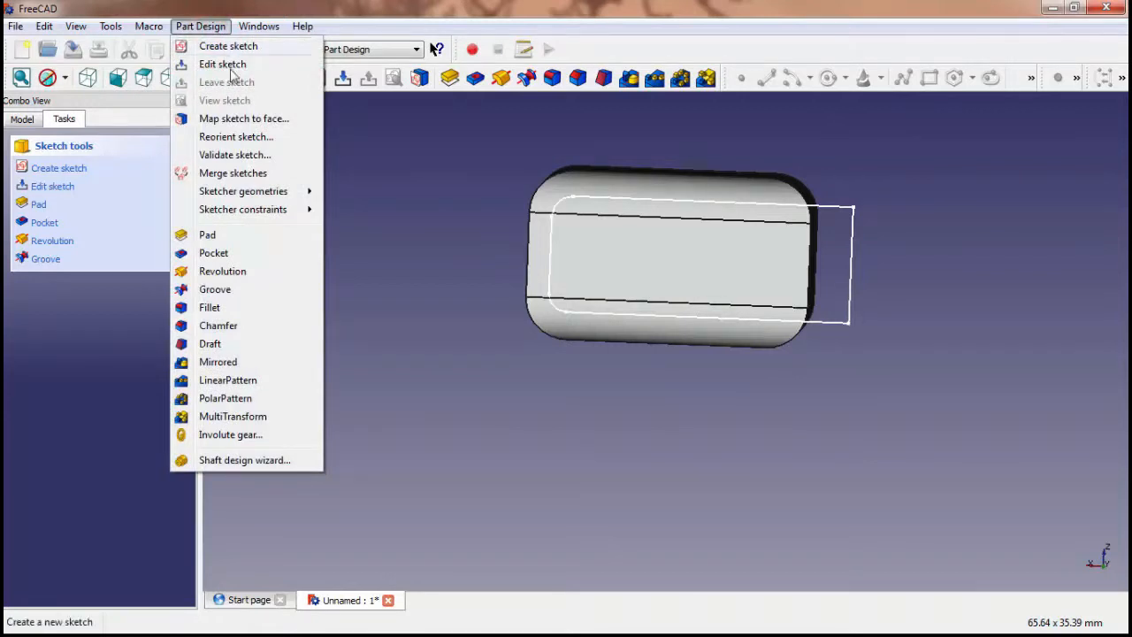
click(239, 253)
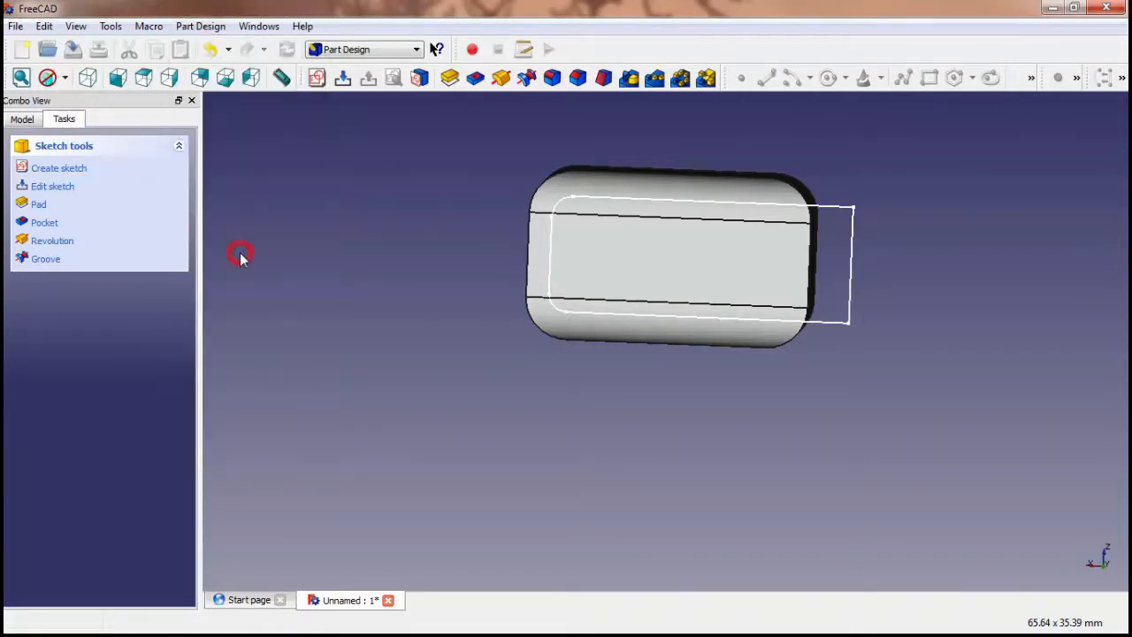
middle_drag(940, 230, 867, 316)
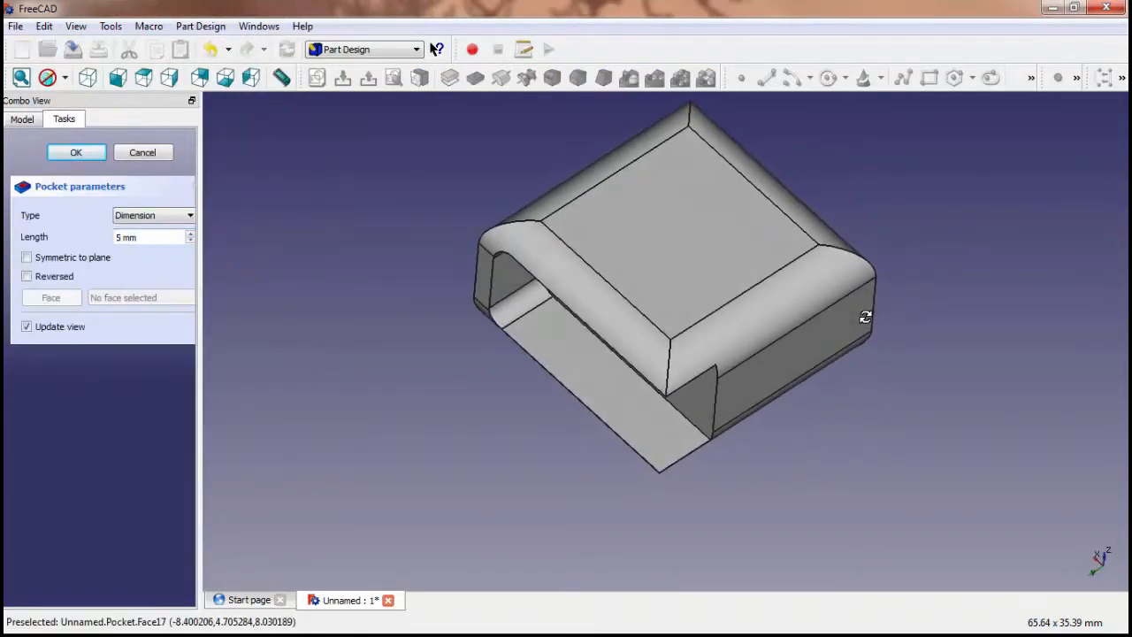
click(165, 219)
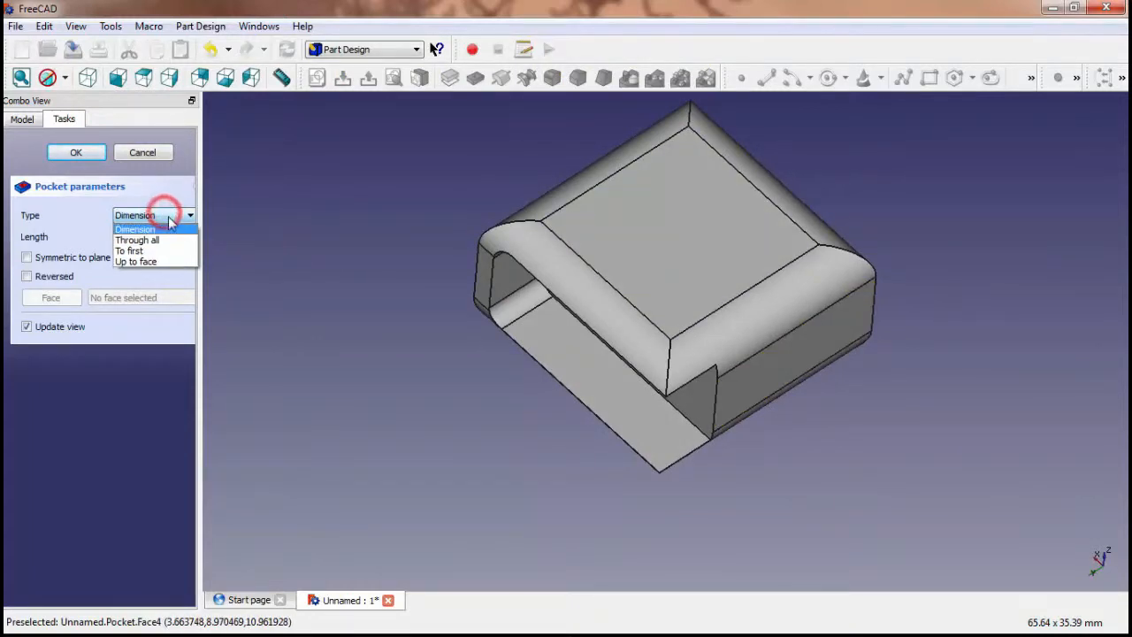
click(174, 241)
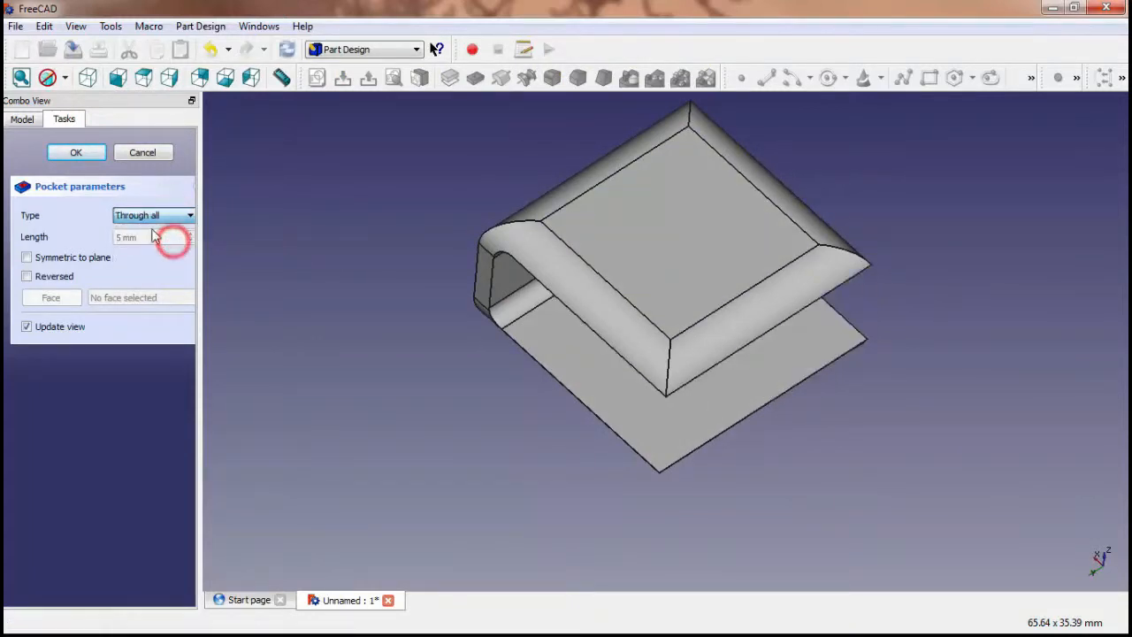
click(88, 152)
middle_drag(371, 319, 599, 404)
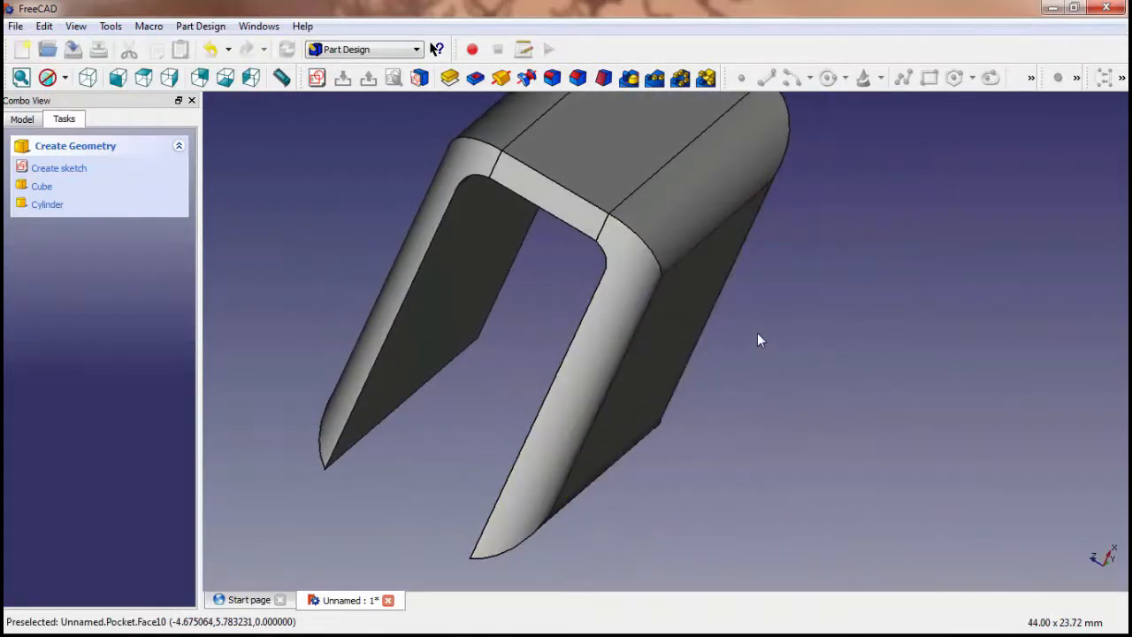
Start a new sketch on the flat square face enclosed by the fillets on the slotted block
middle_drag(758, 336, 690, 383)
middle_drag(443, 323, 938, 308)
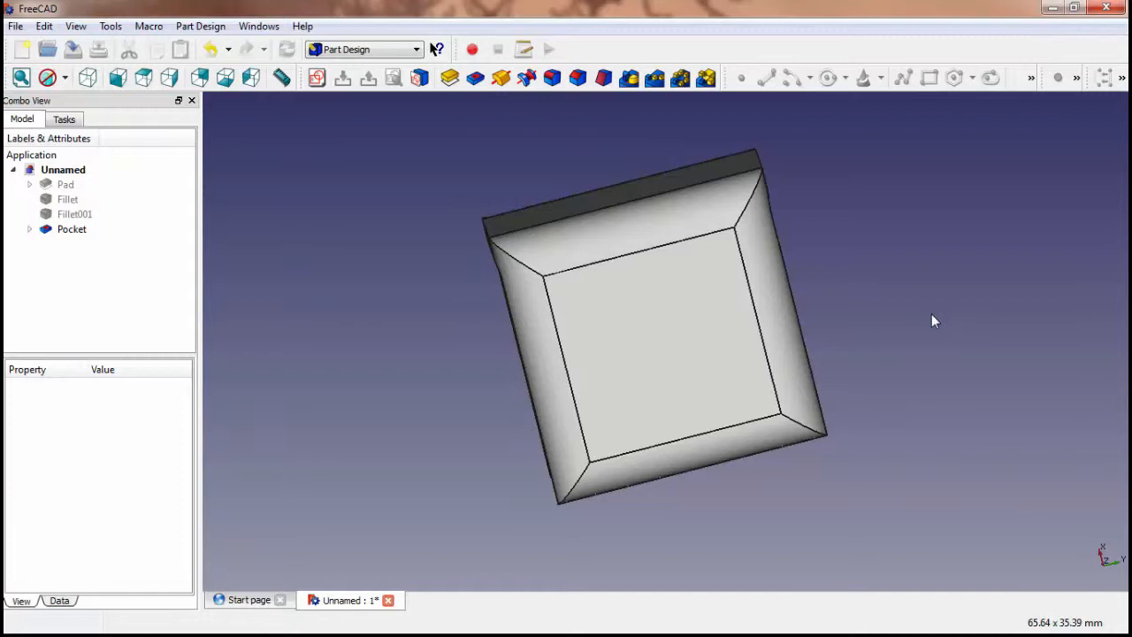
click(665, 309)
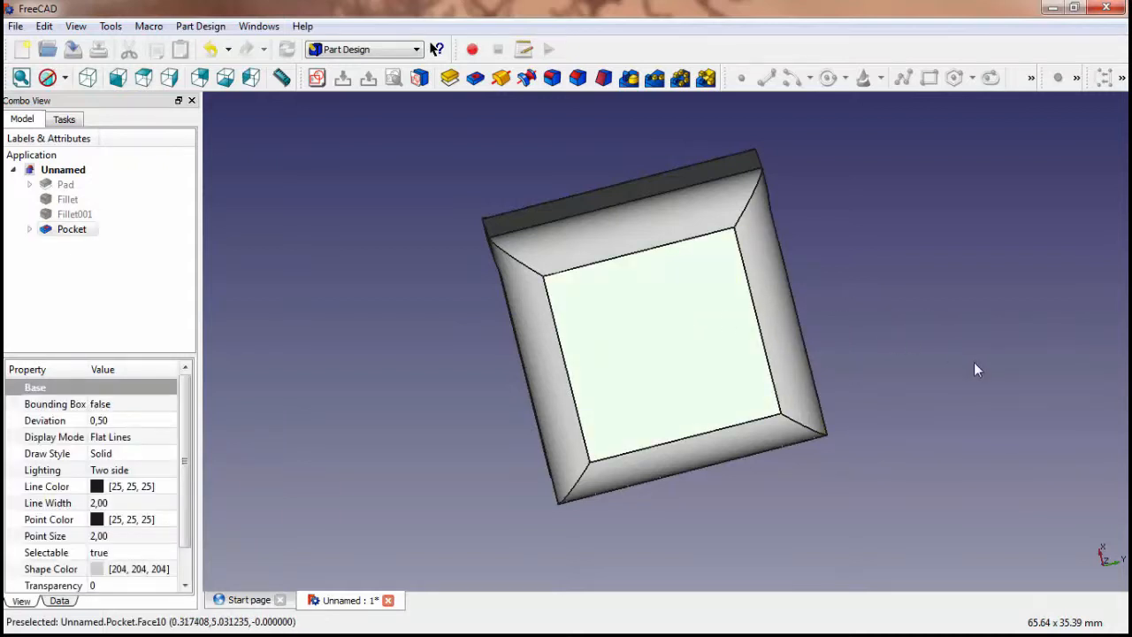
click(201, 26)
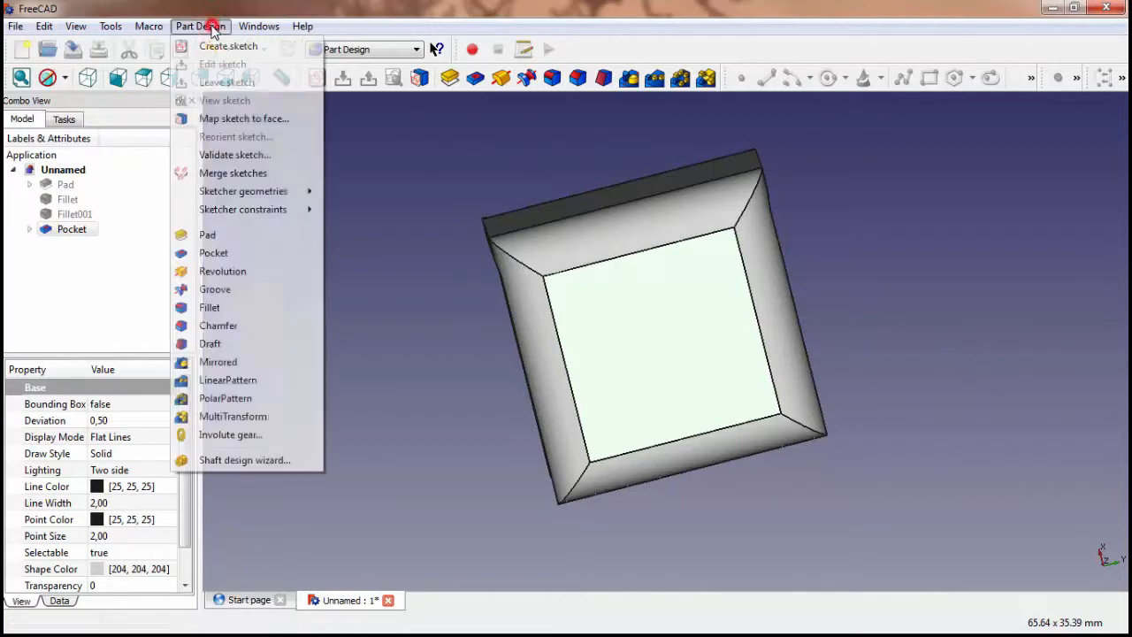
click(226, 46)
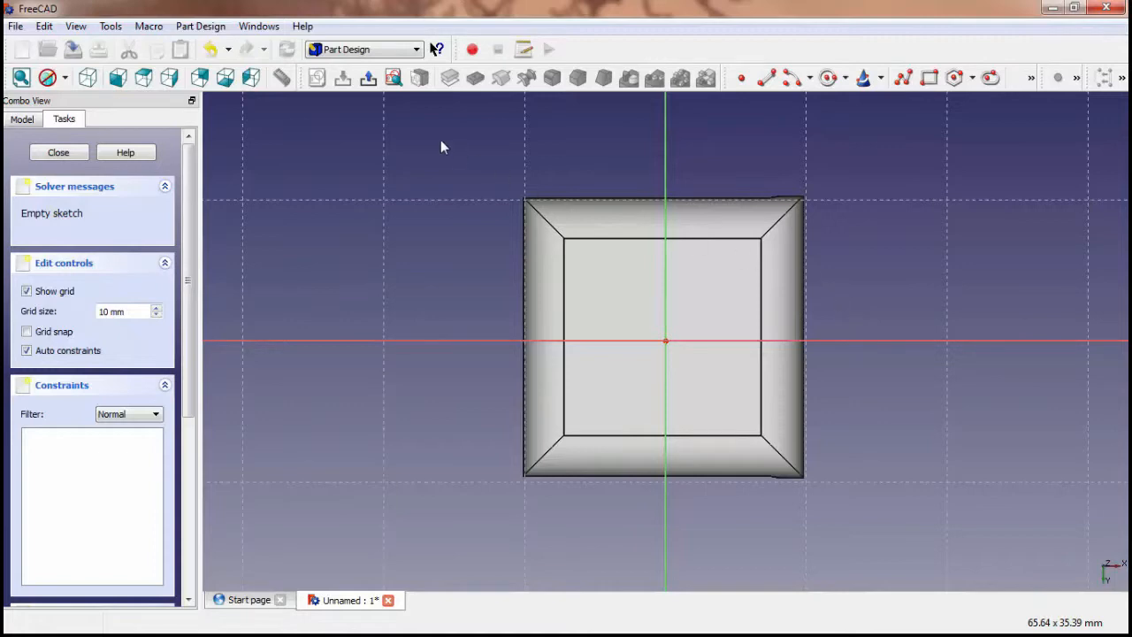
Sketch a nearly round slot about 14 mm long on the horizontal axis, centred within the flat square face
click(209, 28)
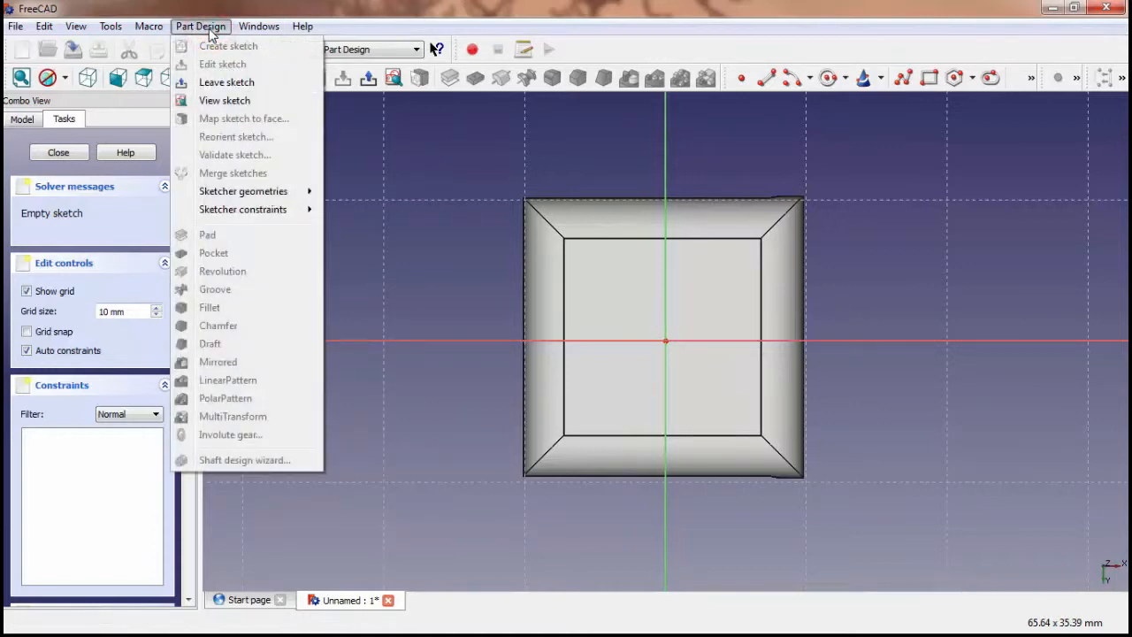
mouse_move(262, 196)
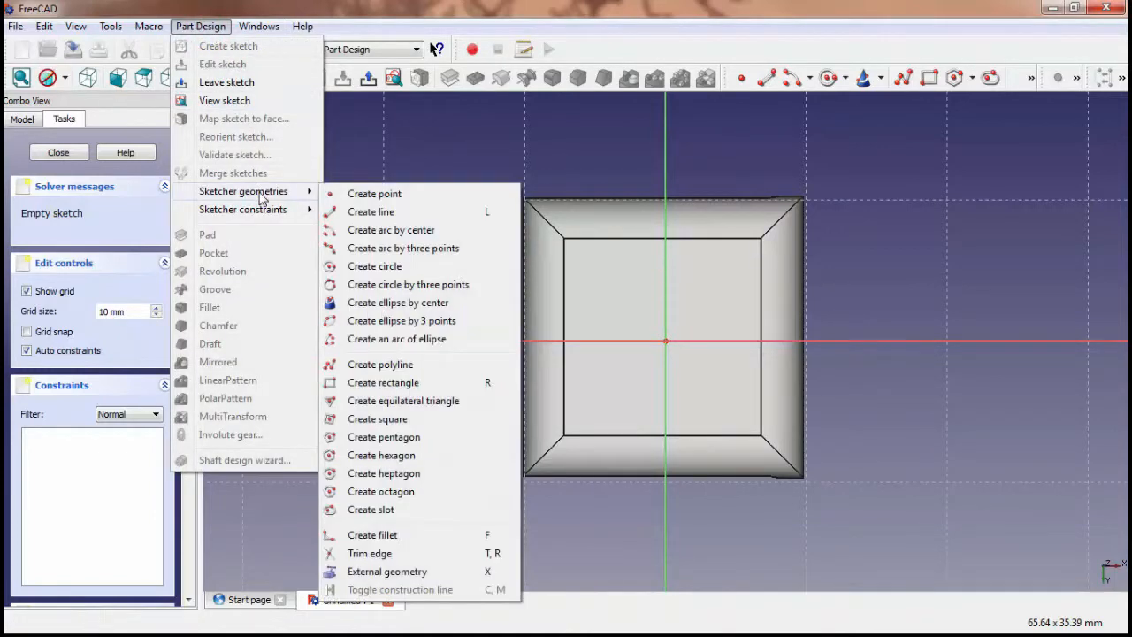
click(386, 511)
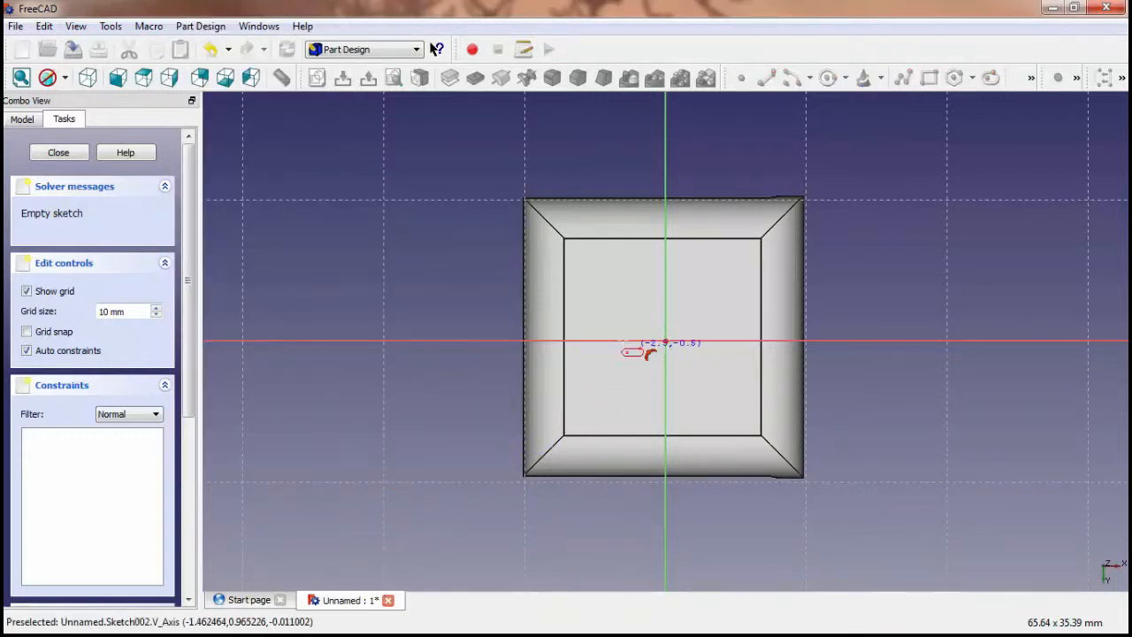
click(720, 368)
drag(723, 316, 675, 348)
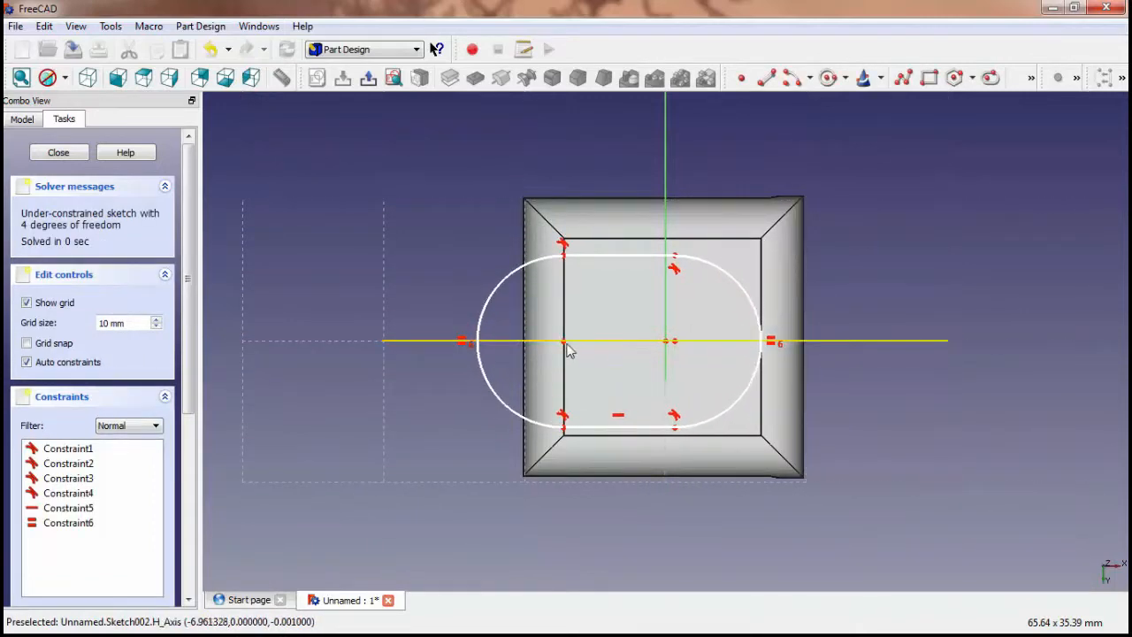
drag(565, 343, 651, 343)
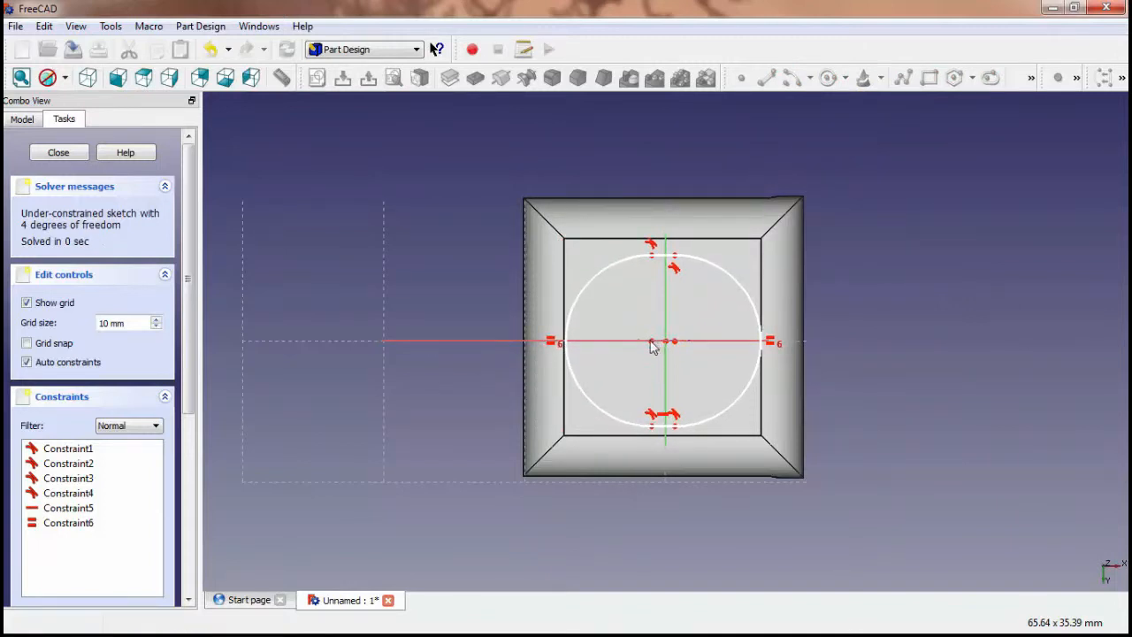
Close the slot sketch and pocket it 5 mm deep with the type Dimension
click(64, 152)
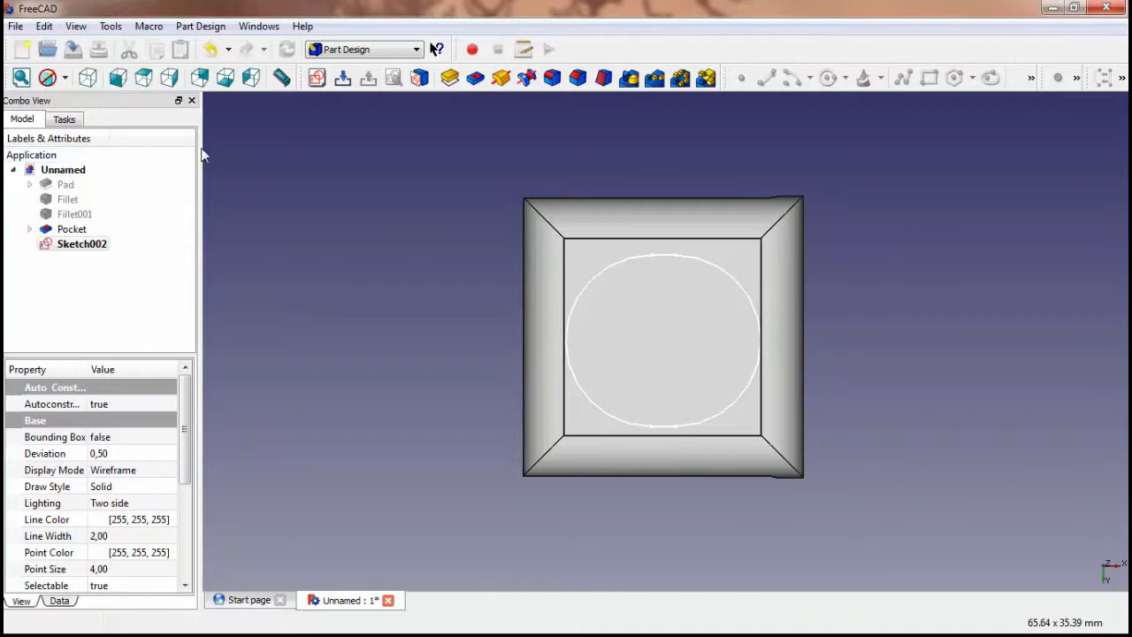
click(198, 27)
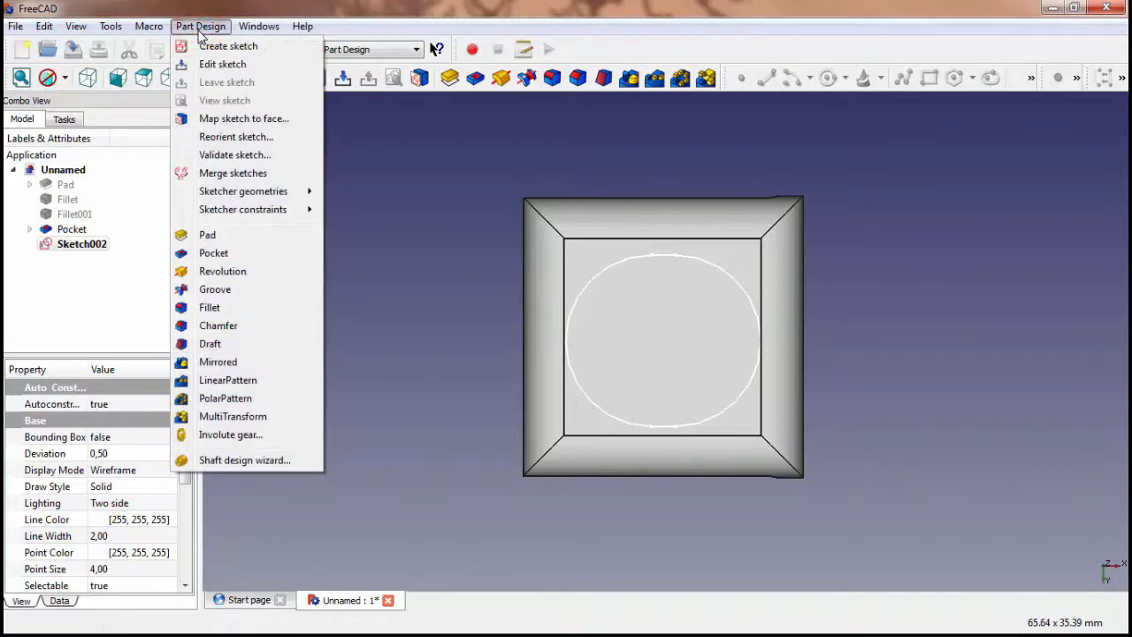
click(241, 256)
middle_drag(792, 306, 677, 326)
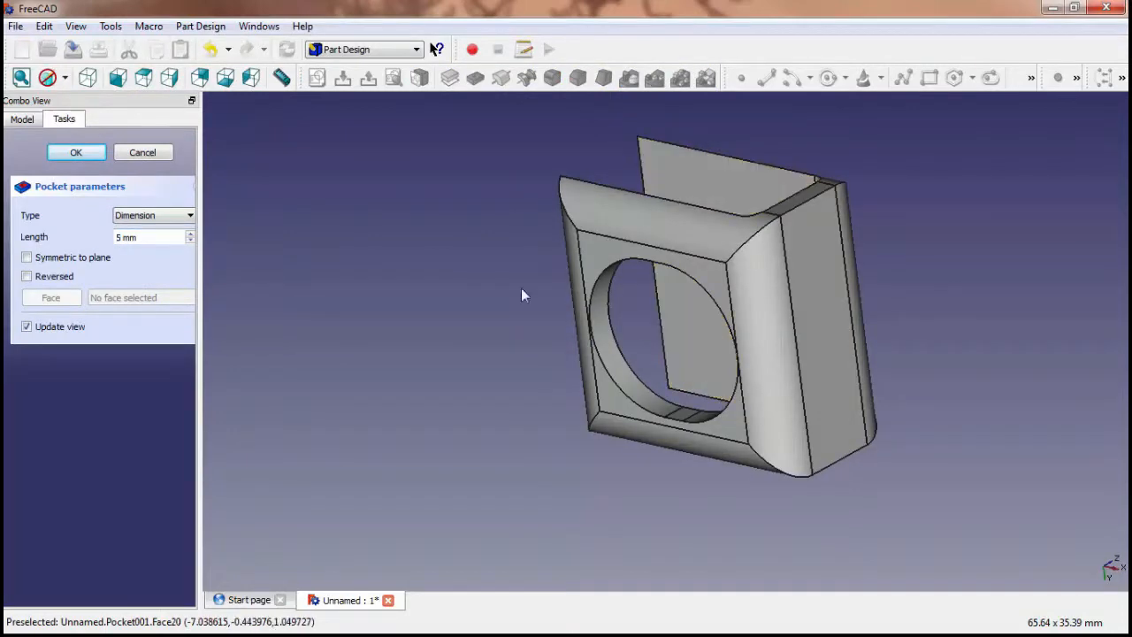
click(76, 153)
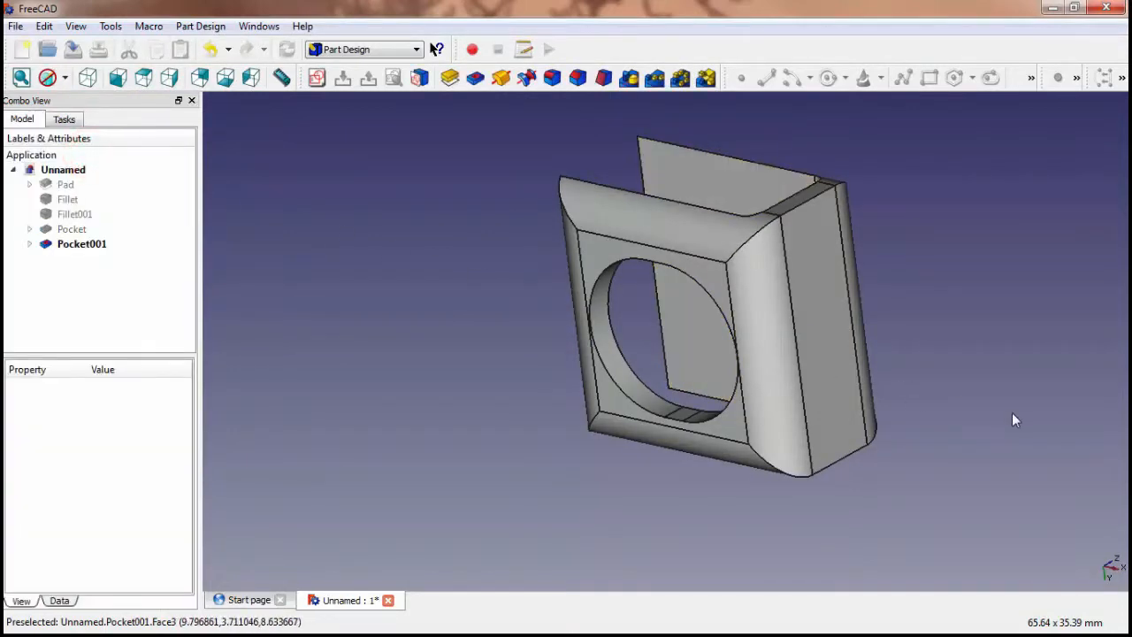
middle_drag(987, 466, 834, 520)
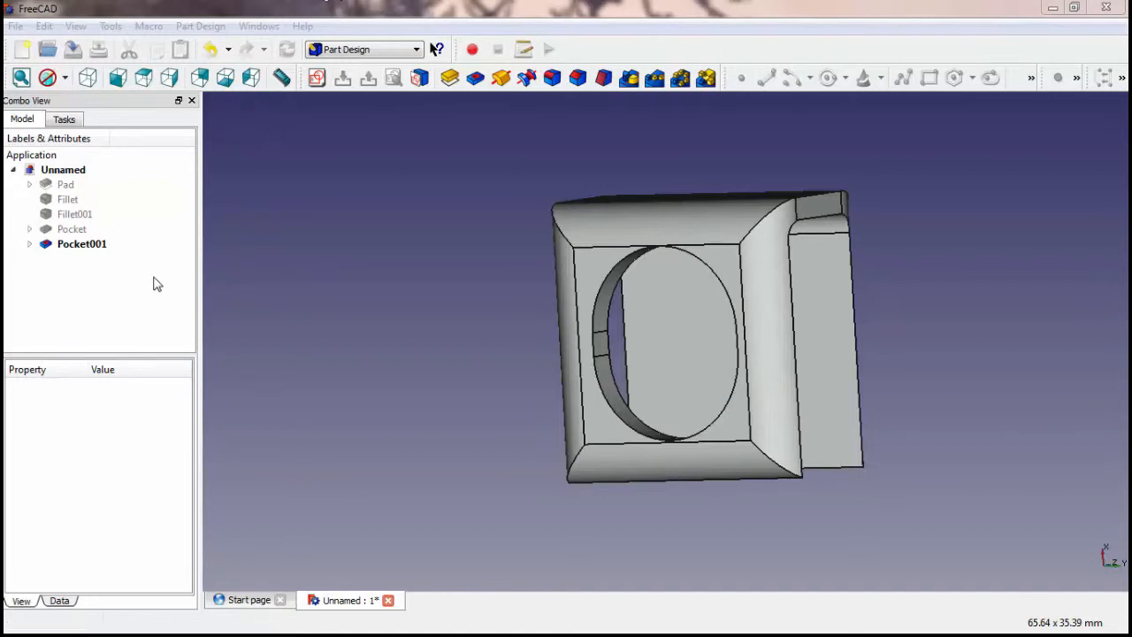
Select the final pocket feature representing the complete part
click(89, 247)
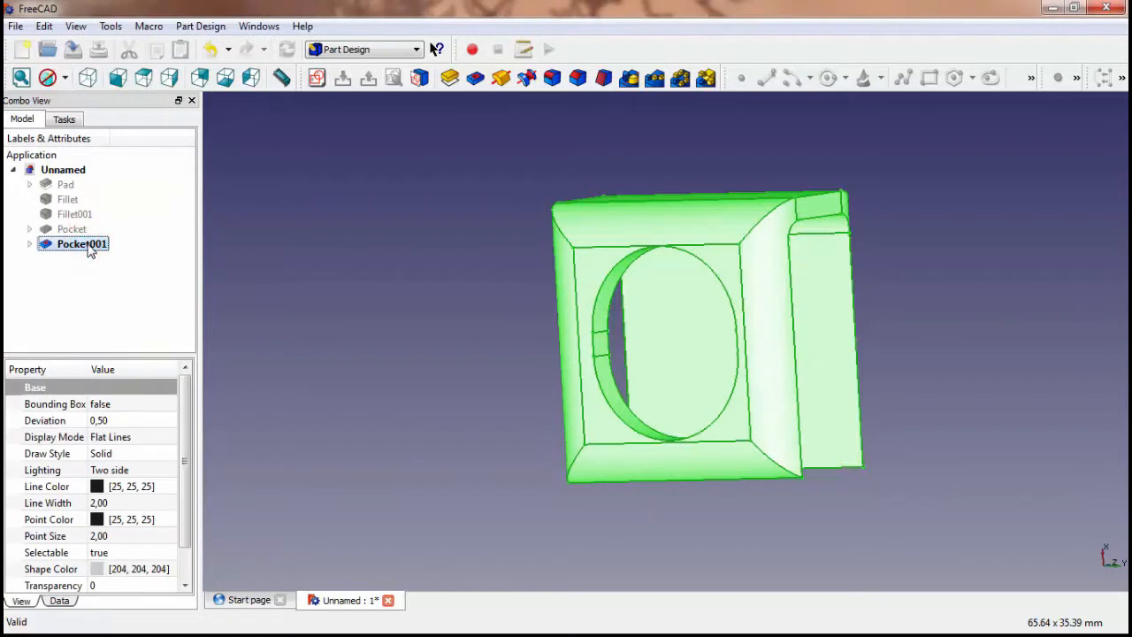